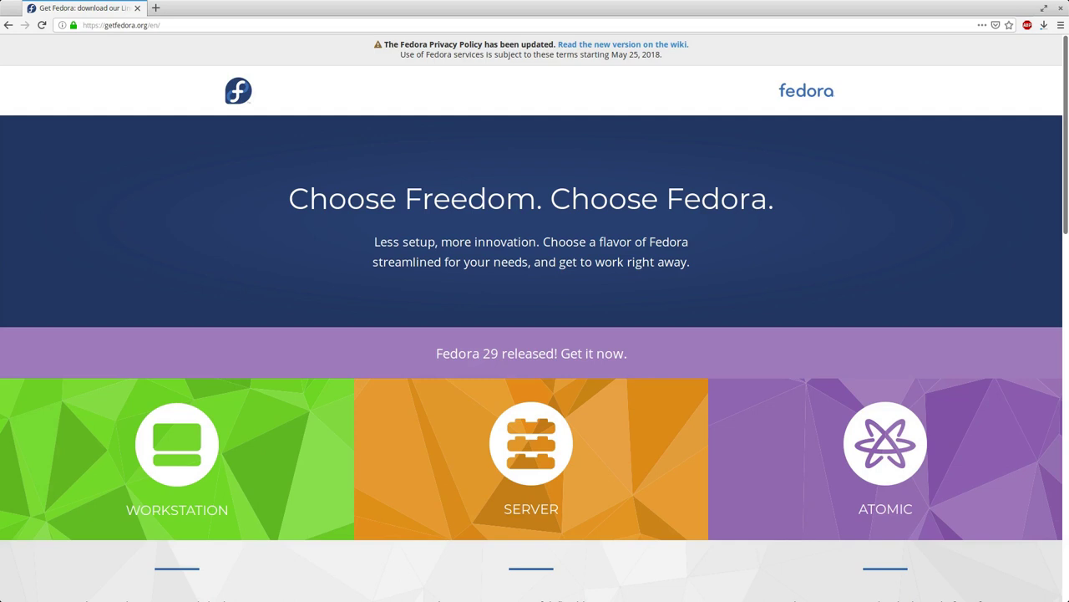
Request the 64-bit Fedora 29 Workstation ISO download from the Fedora site, and cancel saving the file.
mouse_move(217, 443)
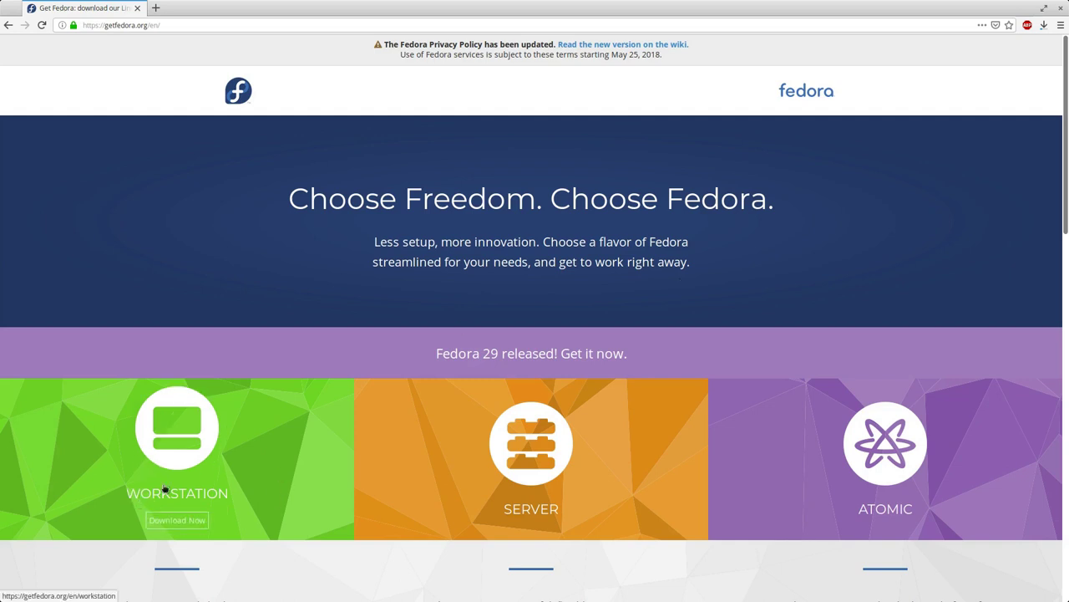
click(188, 442)
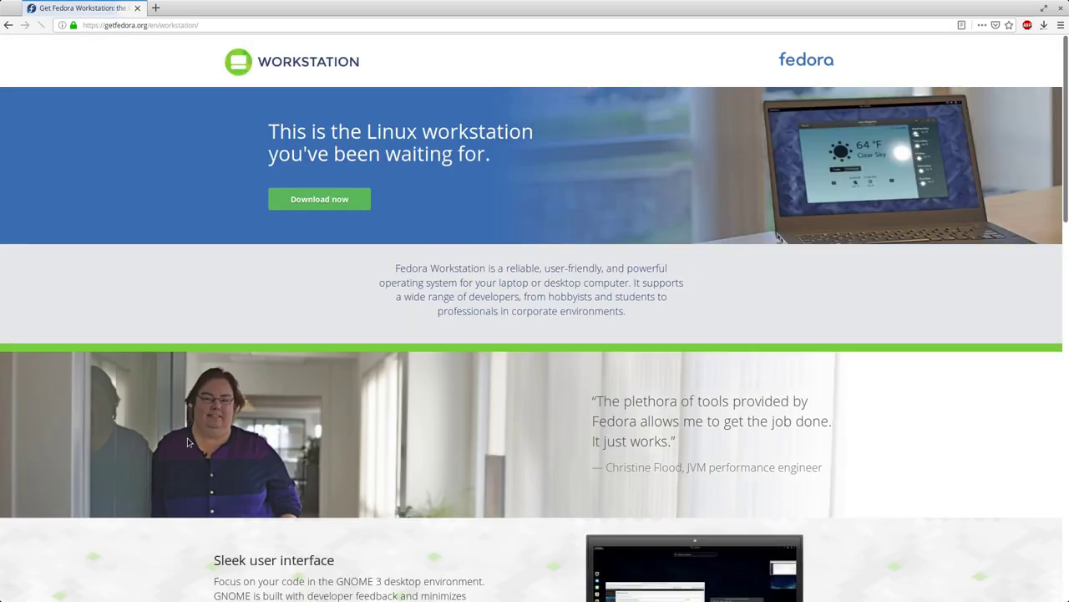
click(328, 206)
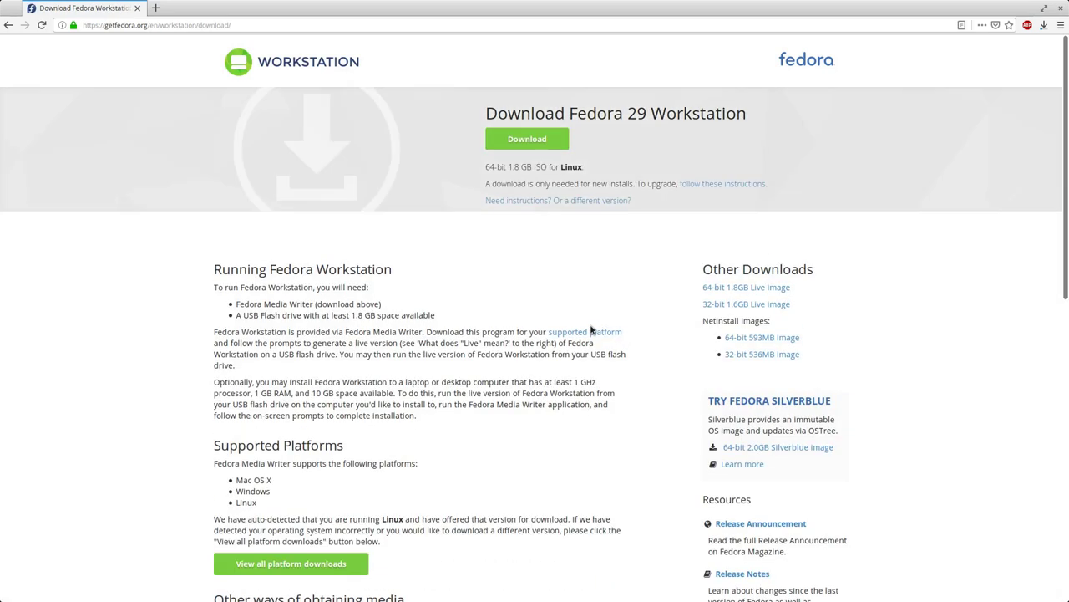
click(526, 141)
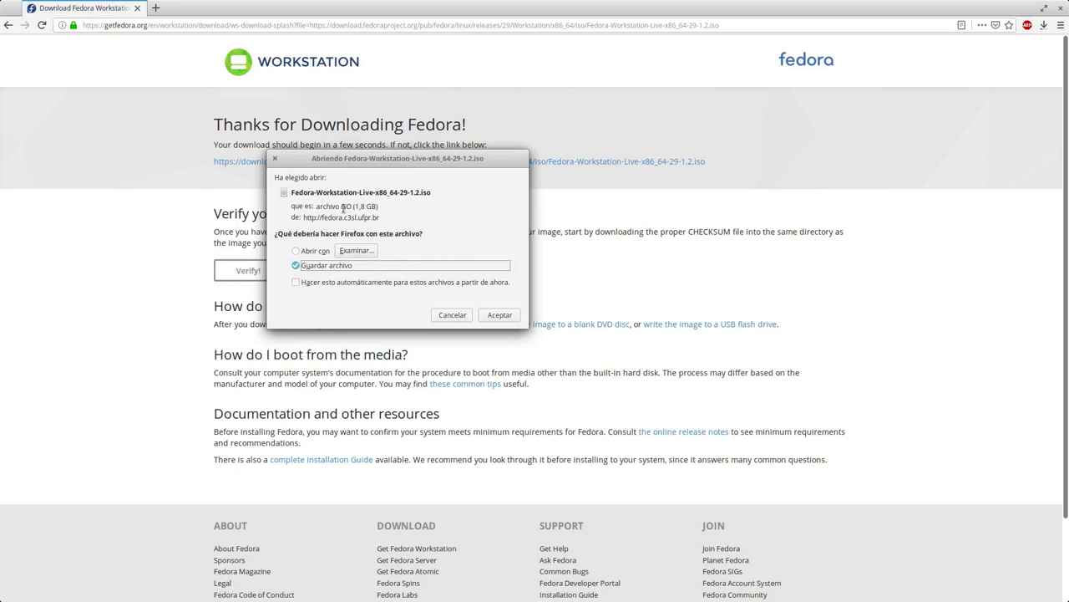
click(446, 320)
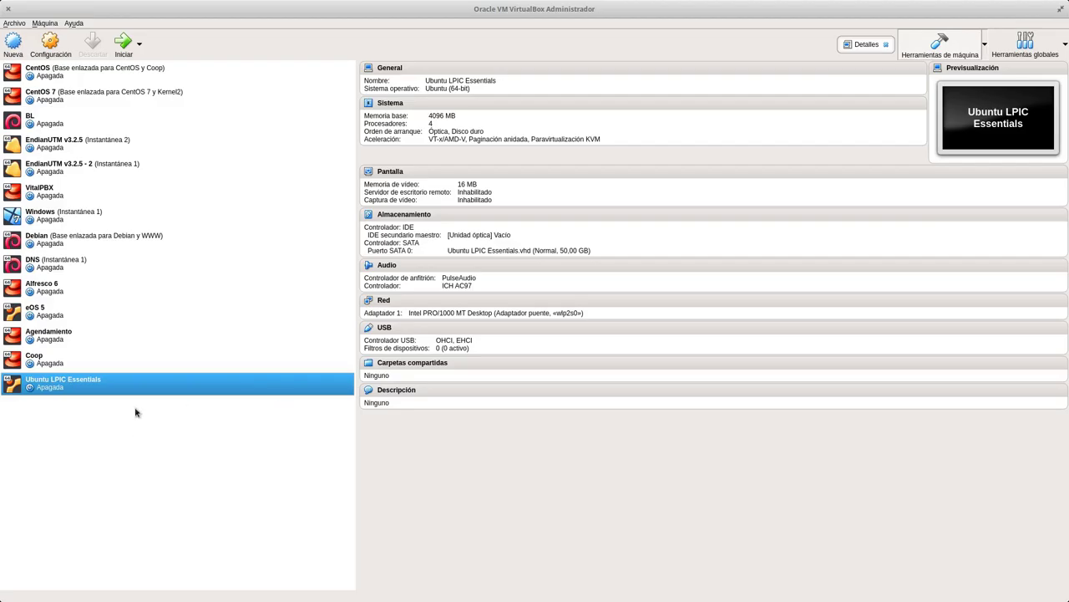
Begin creating a new virtual machine in VirtualBox and switch the creation wizard to expert mode.
click(27, 45)
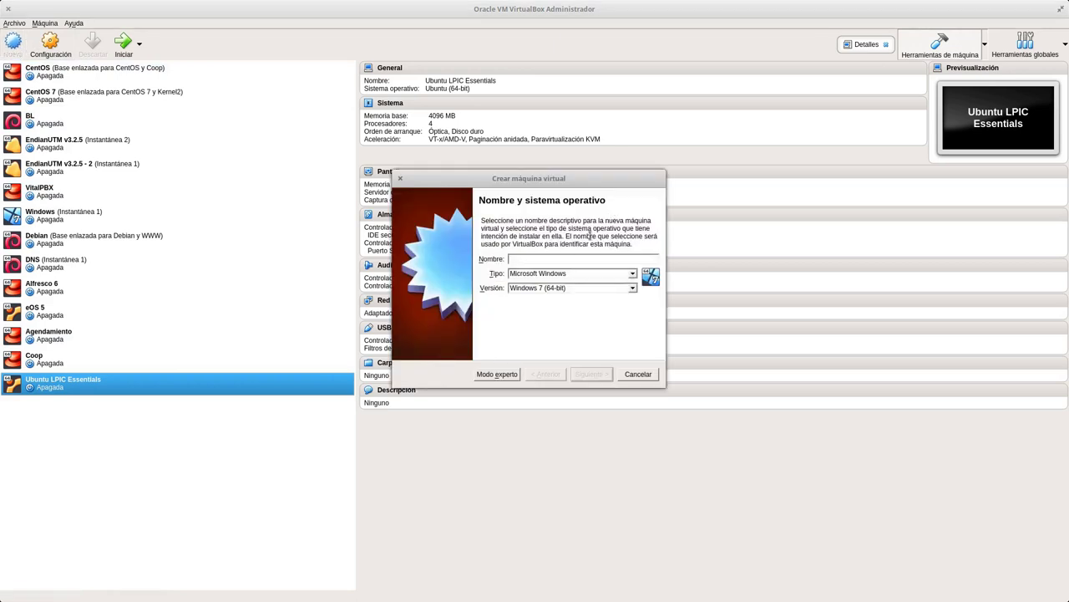
text(Fedo)
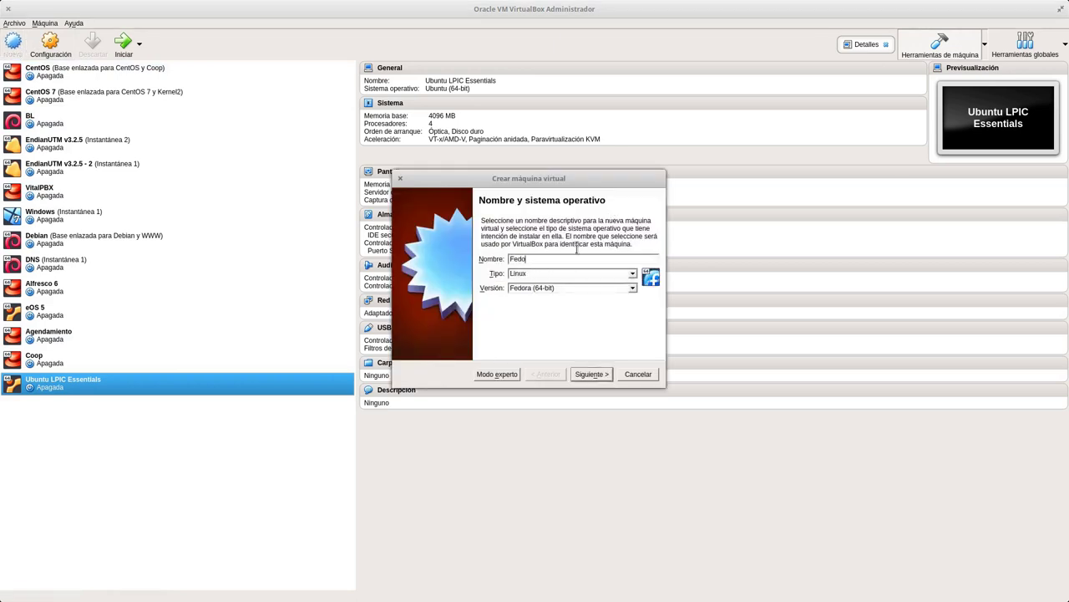
text(ra LPIC Essentials)
click(592, 375)
click(547, 375)
click(506, 375)
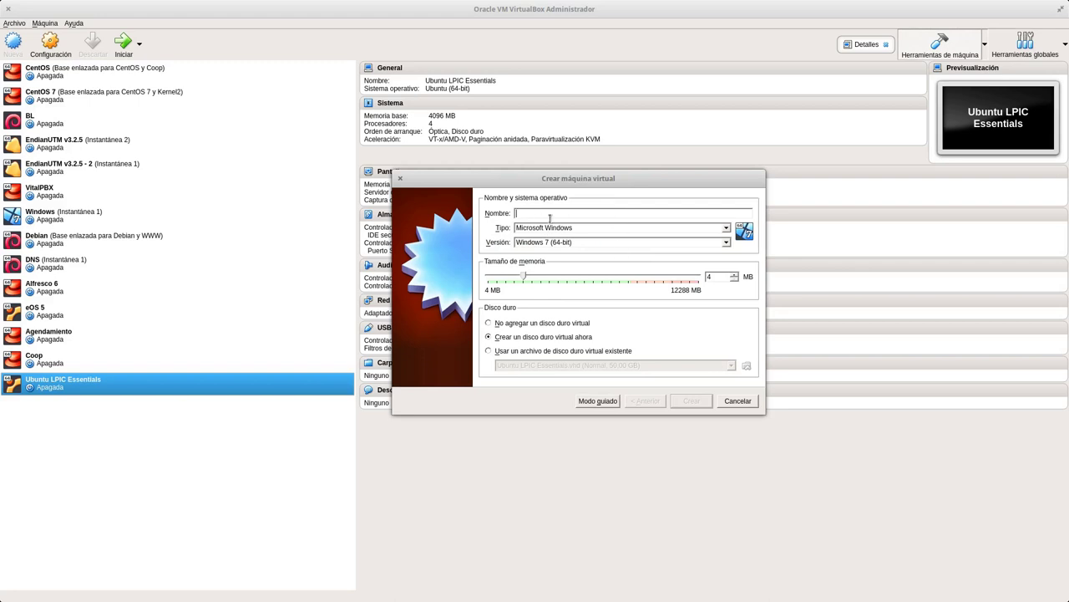
Create the Fedora (64-bit) virtual machine named Fedora LPIC Essentials with 4096 MB of memory and a new virtual hard disk.
text(Fedora LPIC Essentials)
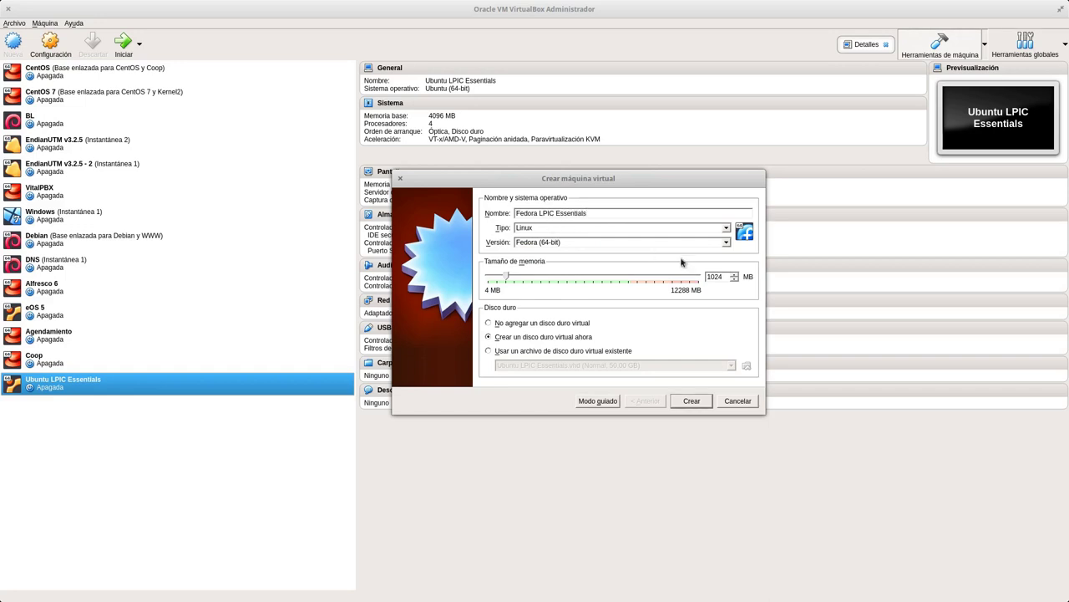
double_click(712, 277)
text(4096)
click(690, 401)
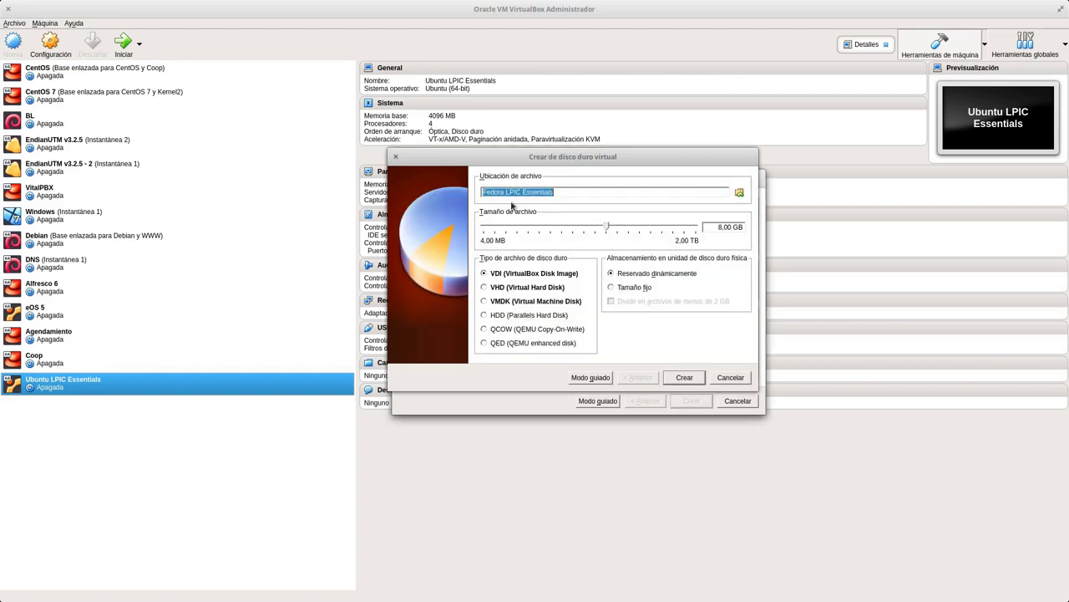
Create the machine's virtual hard disk as a fixed-size 50 GB VHD file.
click(716, 227)
text(50)
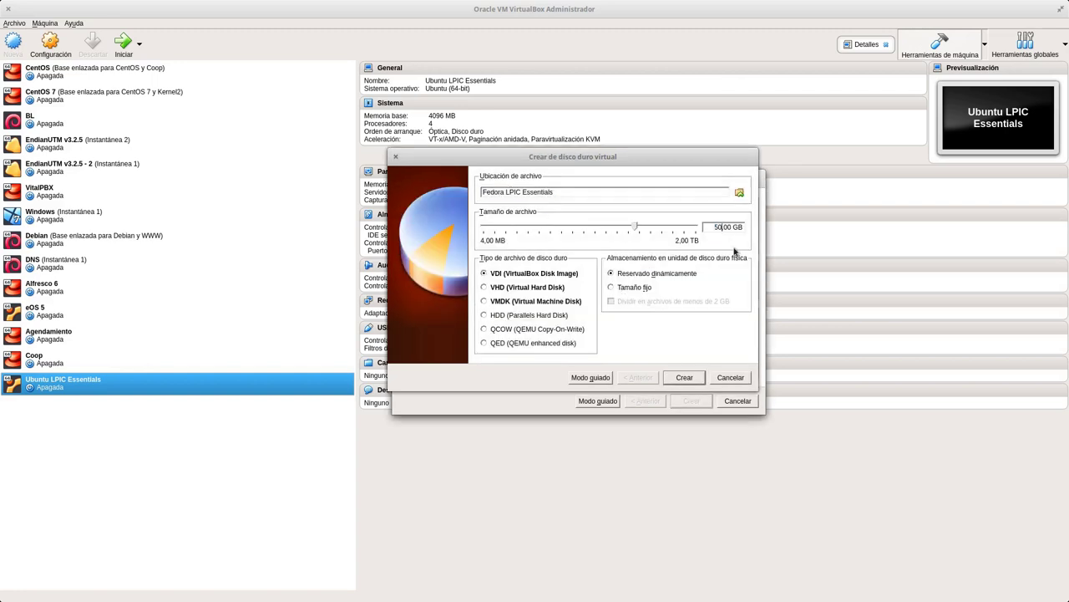
click(485, 287)
click(643, 288)
click(684, 380)
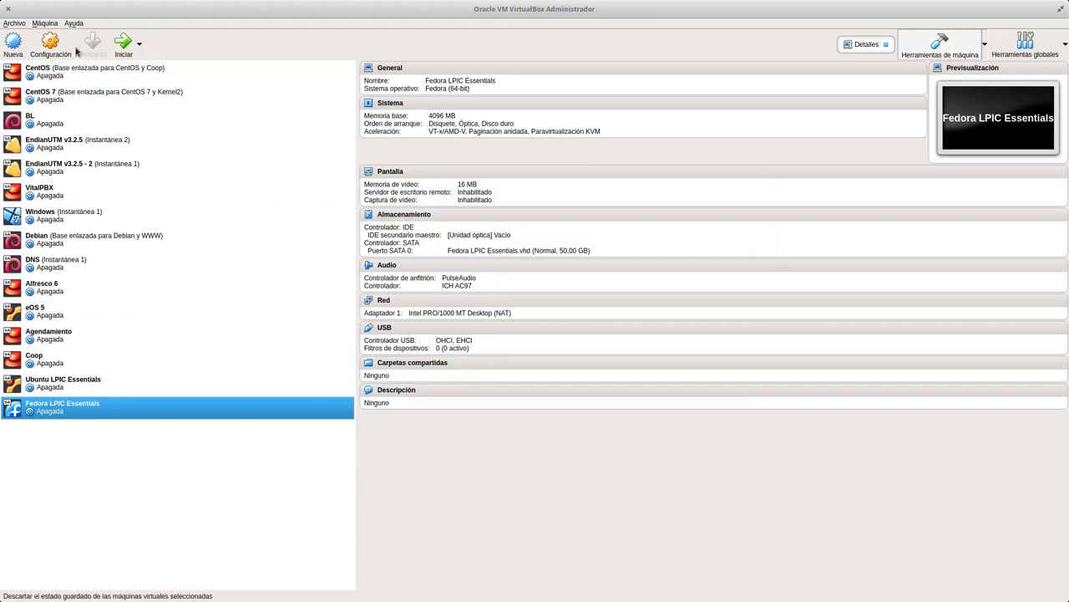
Open the Fedora LPIC Essentials machine's settings and remove the floppy drive from its boot order.
click(50, 43)
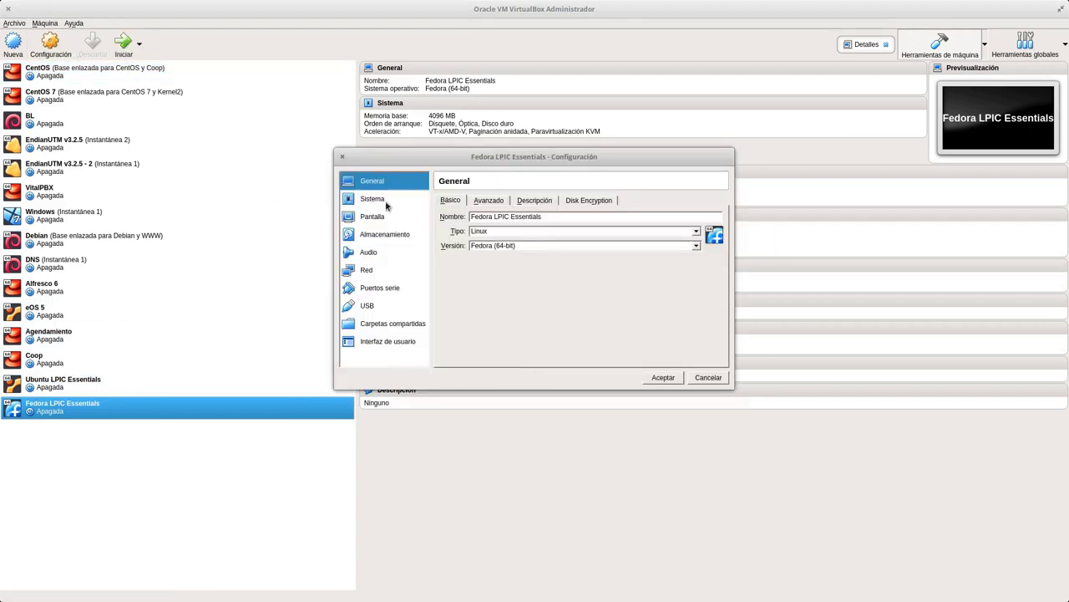
click(377, 202)
click(530, 240)
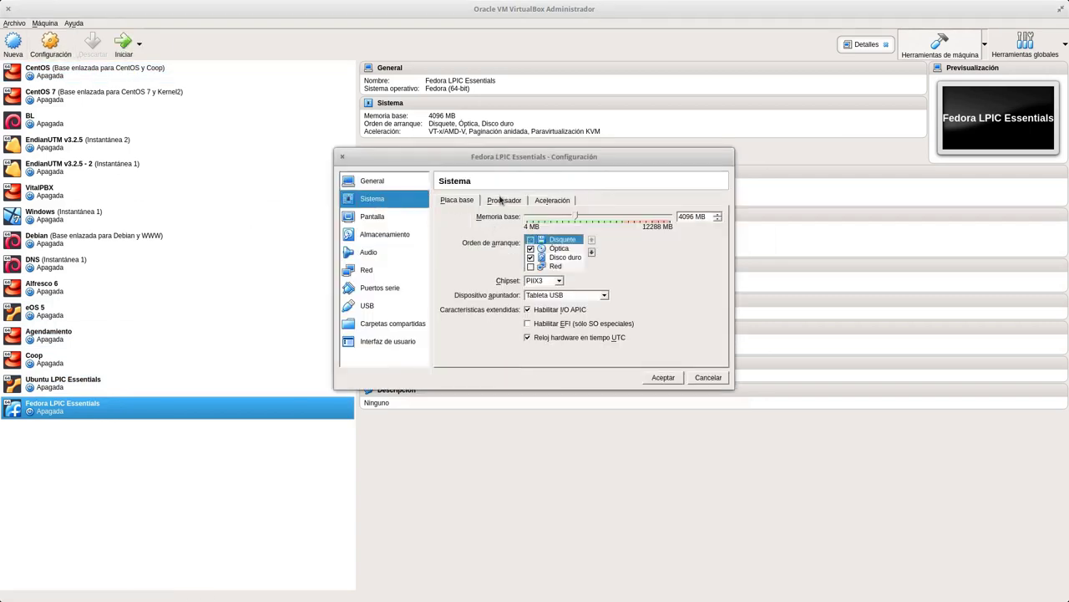
Set the virtual machine's processor count to 4.
click(504, 201)
click(717, 216)
click(717, 216)
click(717, 216)
click(365, 221)
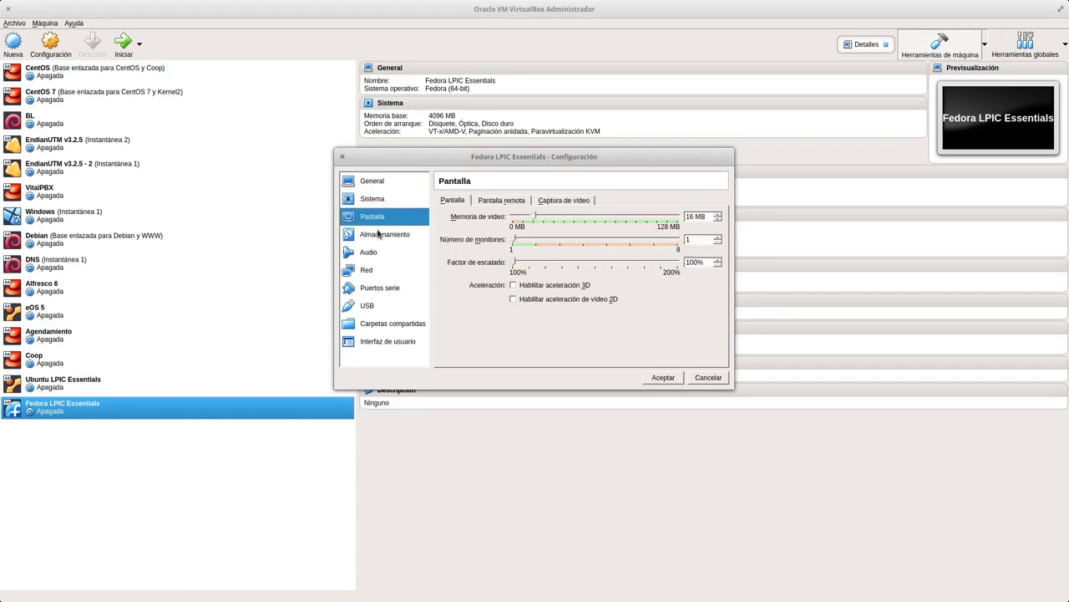
click(383, 205)
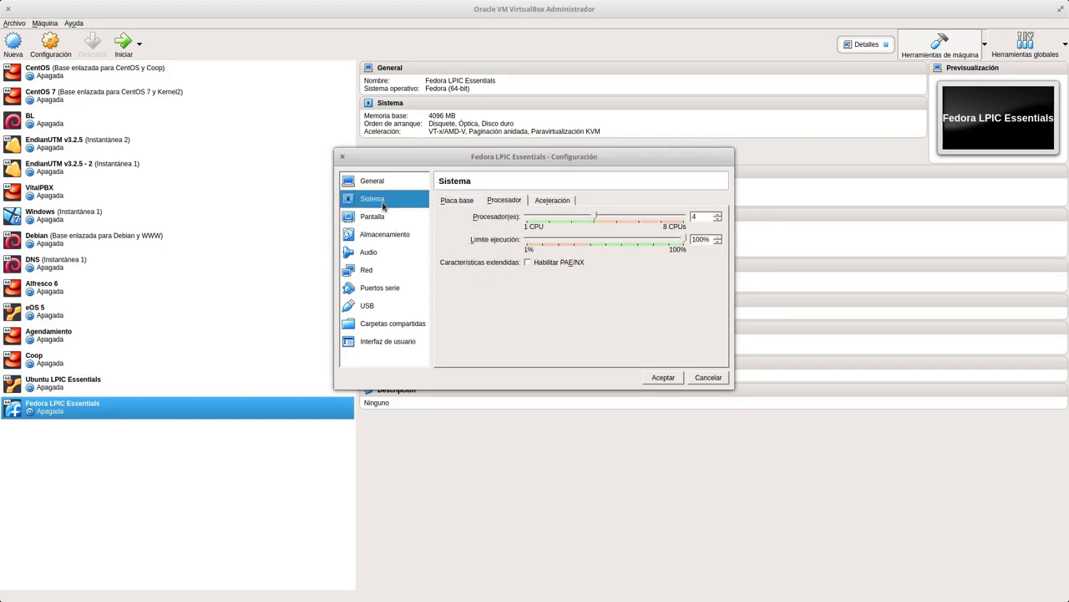
Connect network adapter 1 as a bridged adapter on the wlp2s0 interface.
click(377, 247)
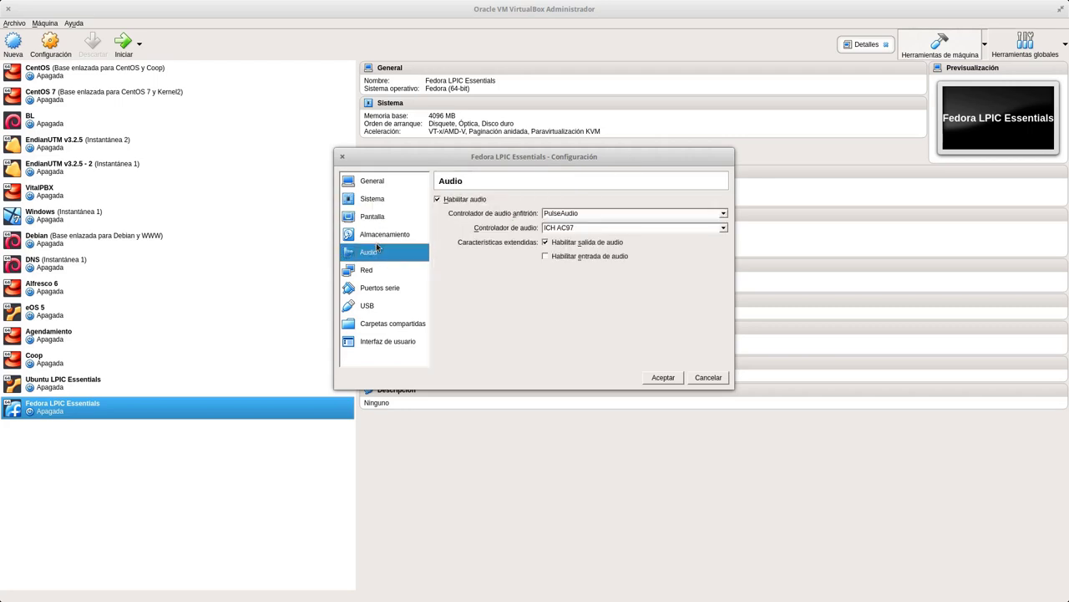
click(364, 269)
click(572, 232)
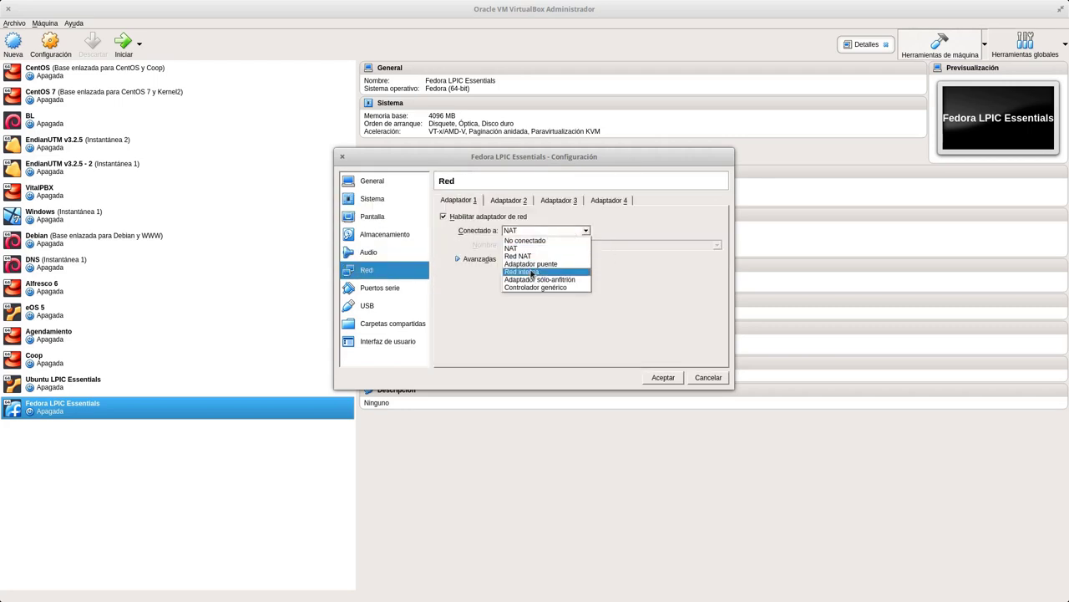
click(531, 264)
click(539, 244)
click(540, 254)
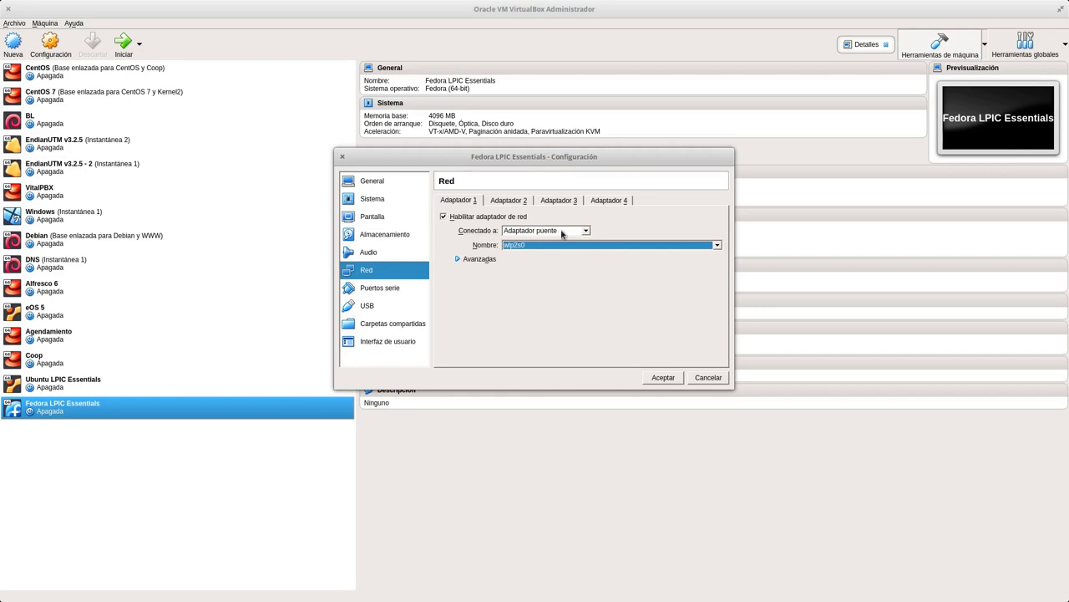
click(410, 291)
click(377, 307)
click(388, 252)
click(387, 221)
Load Fedora-Workstation-Live-x86_64-29-1.2.iso into the machine's optical drive and save the settings.
click(383, 235)
click(528, 229)
click(723, 212)
click(752, 224)
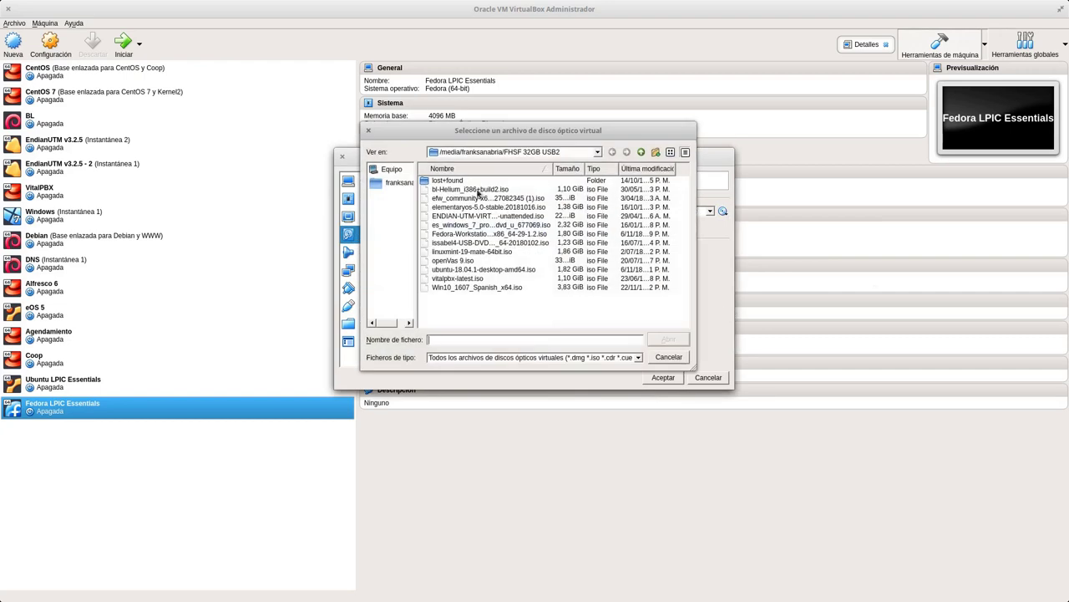
click(459, 236)
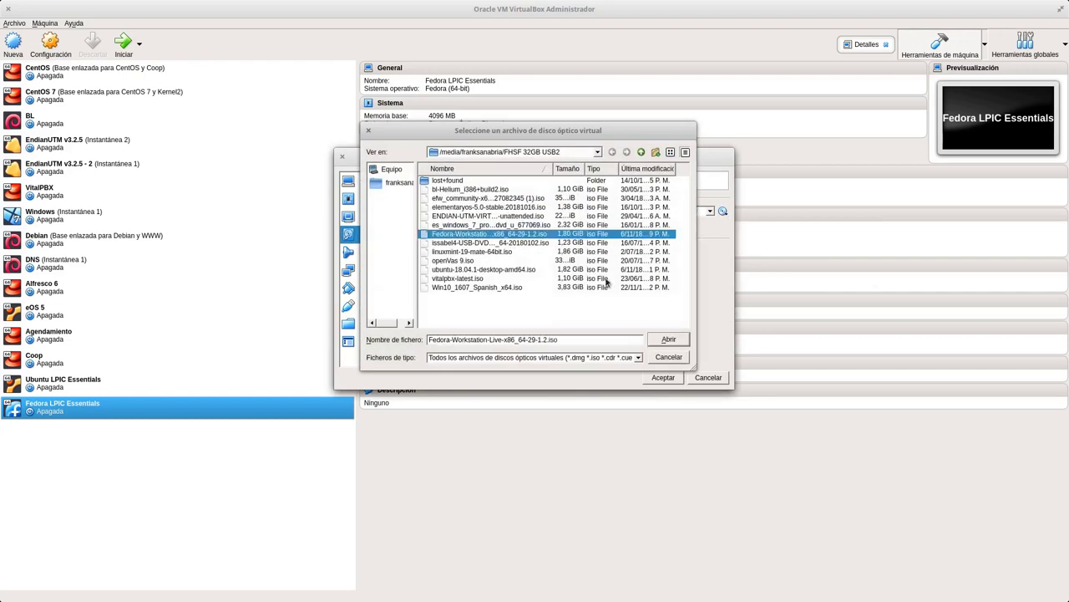
click(668, 340)
click(663, 378)
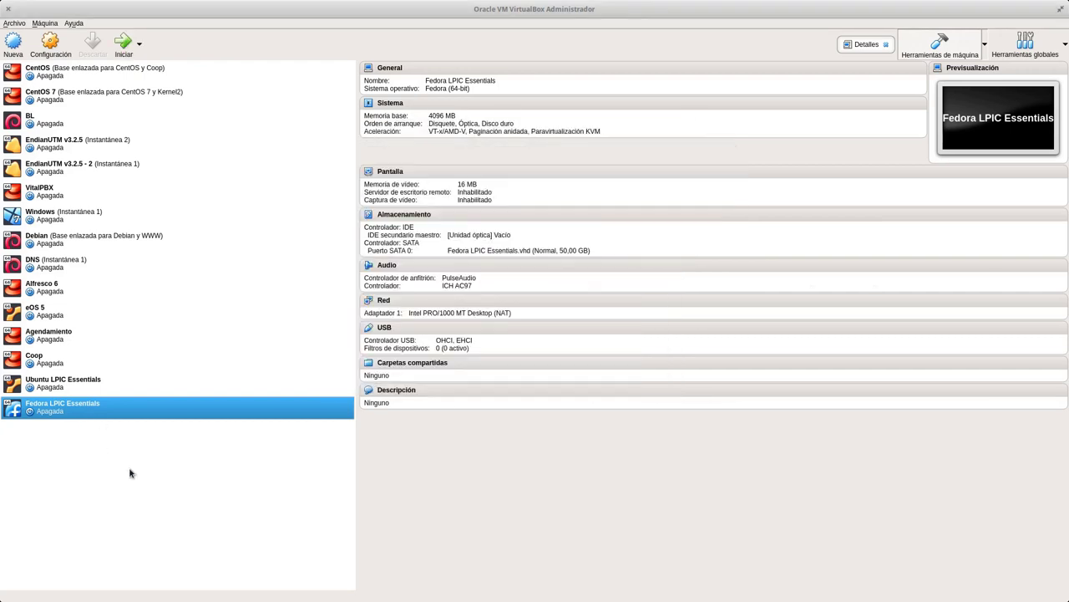
Start the Fedora LPIC Essentials machine and boot it with the Start Fedora-Workstation-Live 29 option.
click(117, 42)
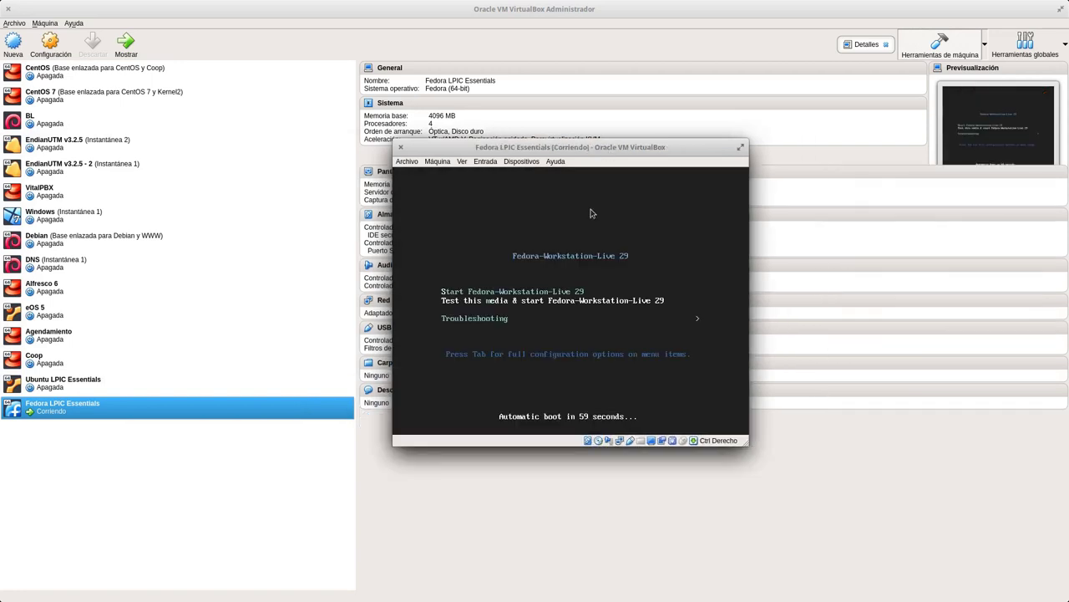
key(Down)
key(Up)
key(Up)
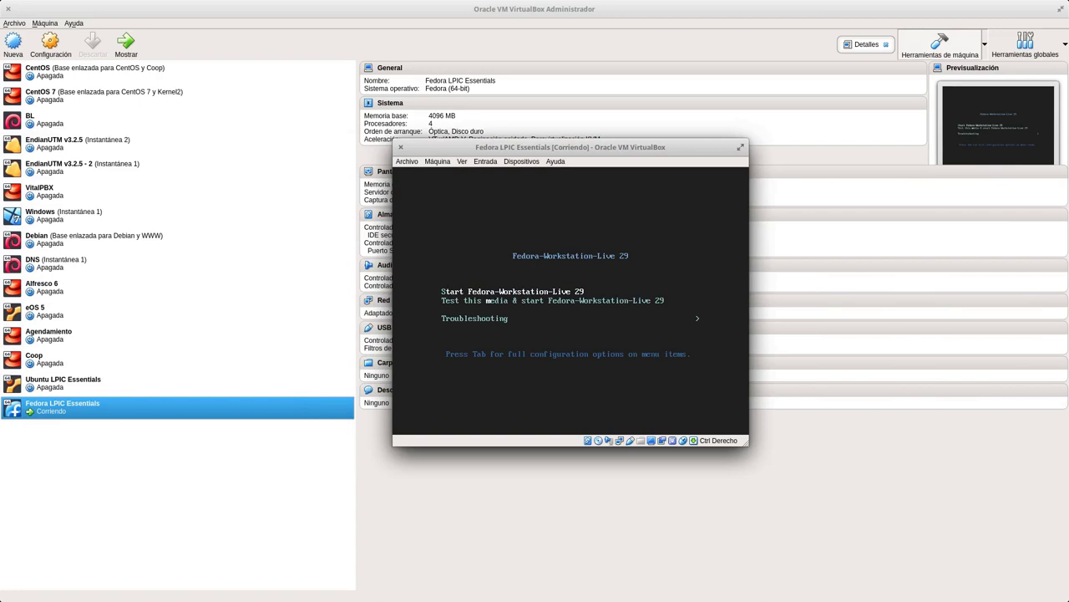
key(Return)
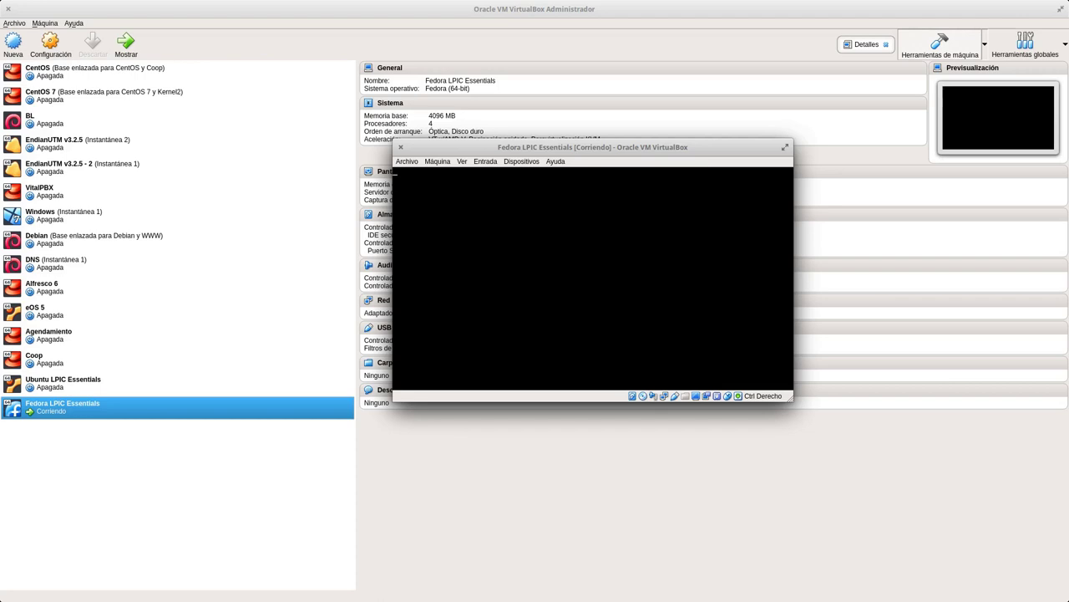
Switch to Firefox, open the Fedora Workstation overview page and review its feature descriptions.
drag(575, 147, 564, 162)
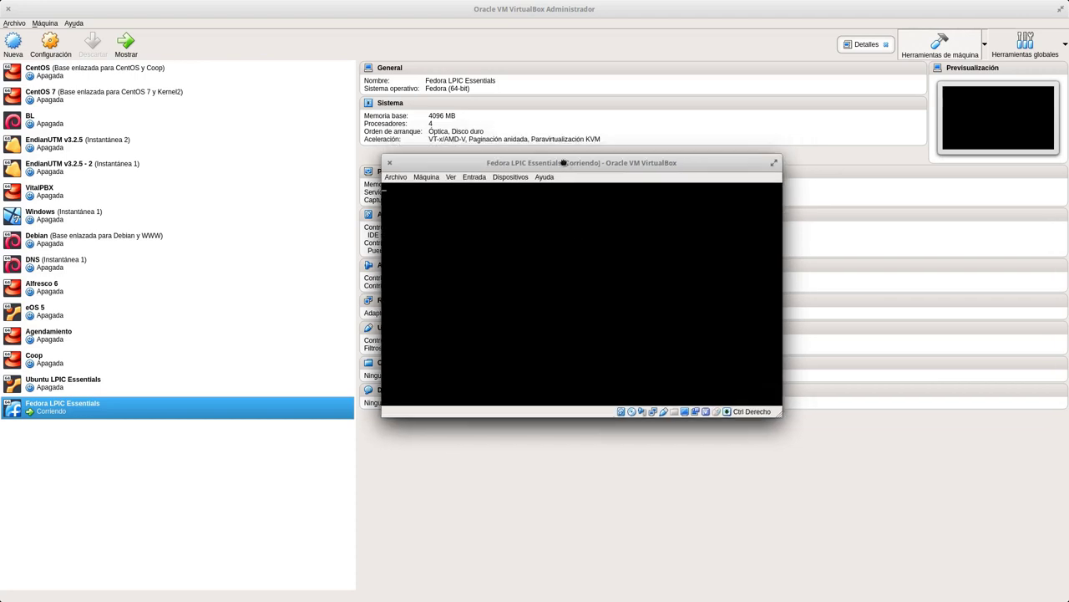
key(super+w)
click(928, 156)
click(289, 67)
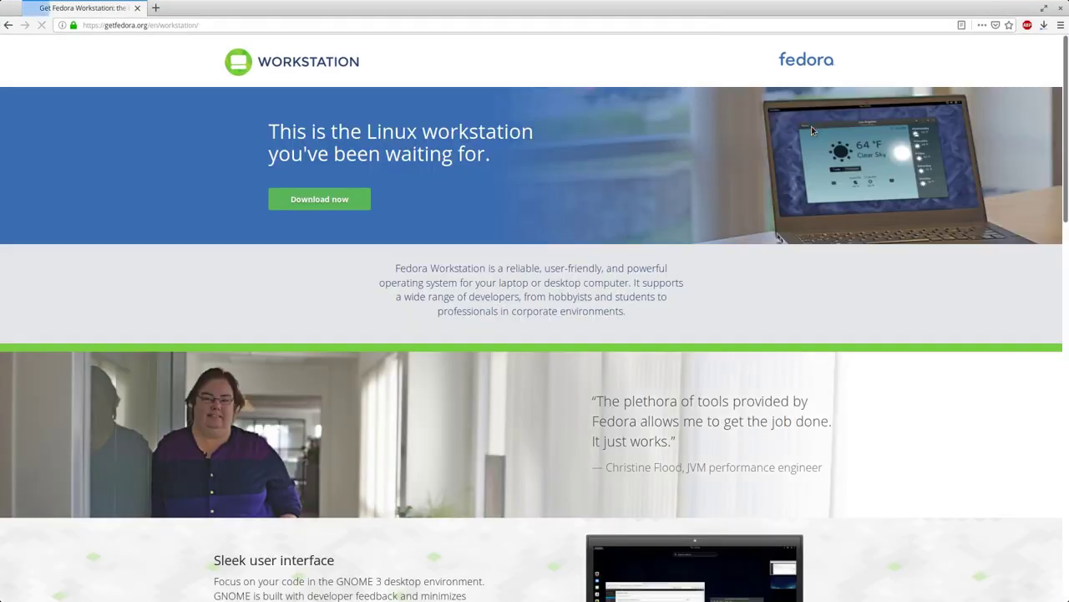
scroll(500, 217, down, 5)
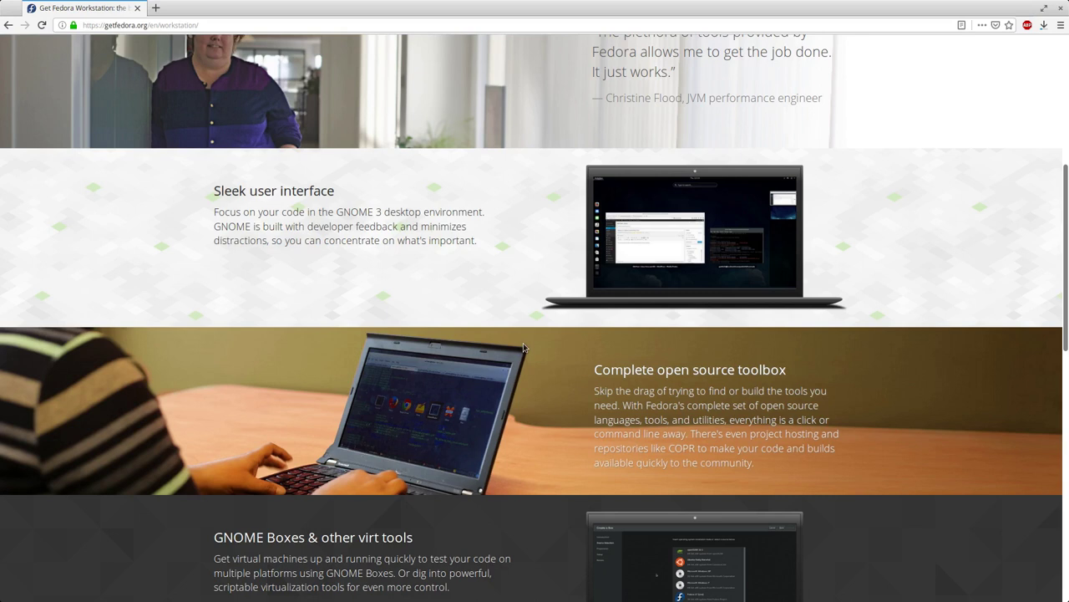
scroll(523, 348, down, 4)
scroll(558, 274, up, 6)
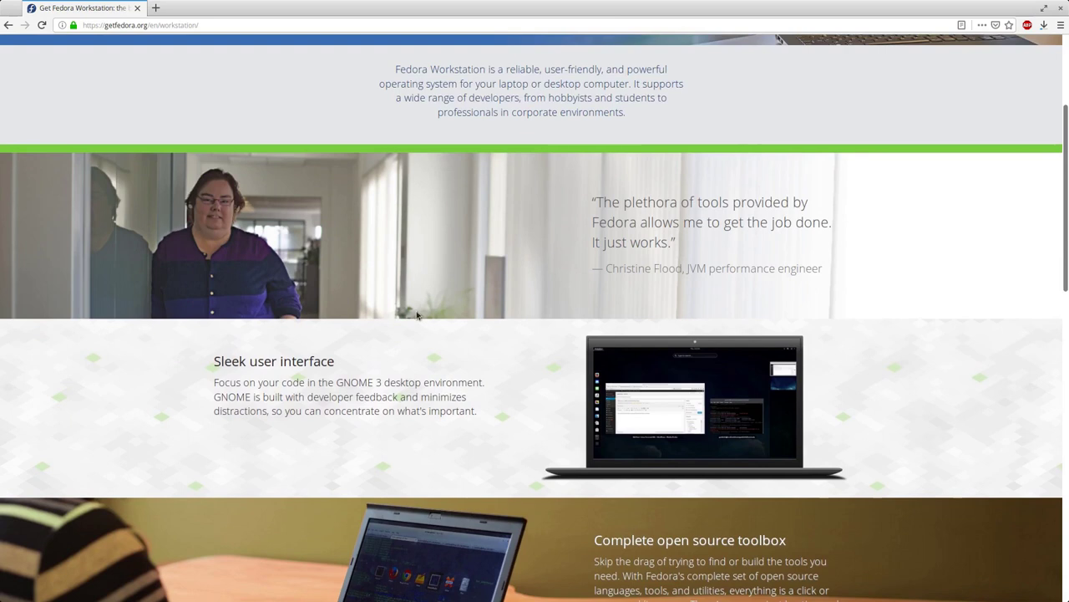
scroll(418, 314, up, 3)
scroll(468, 370, down, 4)
scroll(418, 381, down, 5)
scroll(353, 284, up, 4)
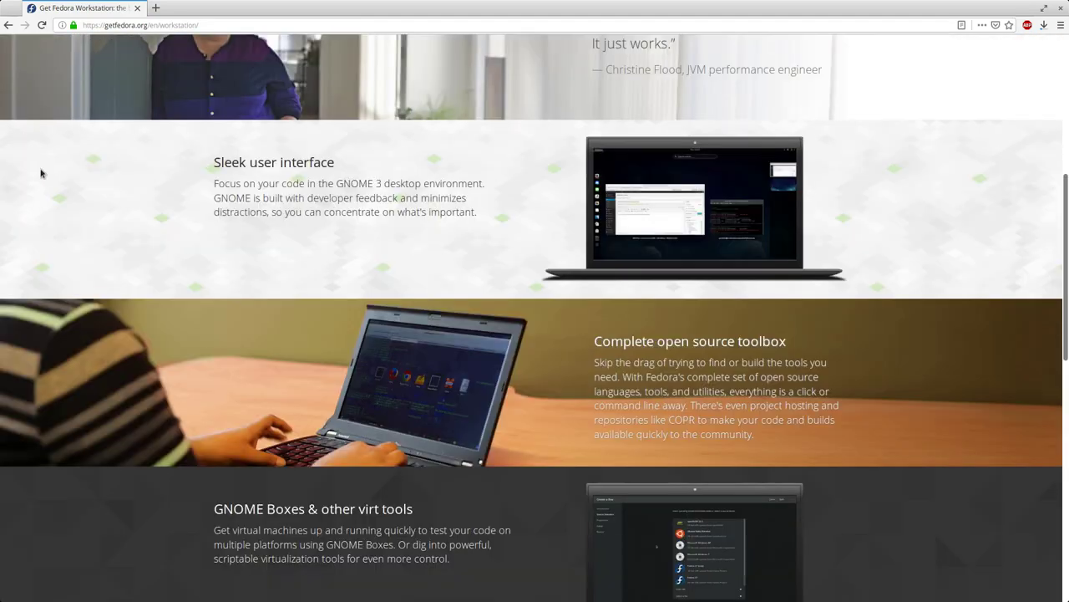
Switch back to the running Fedora LPIC Essentials machine in VirtualBox and maximize its window.
key(super)
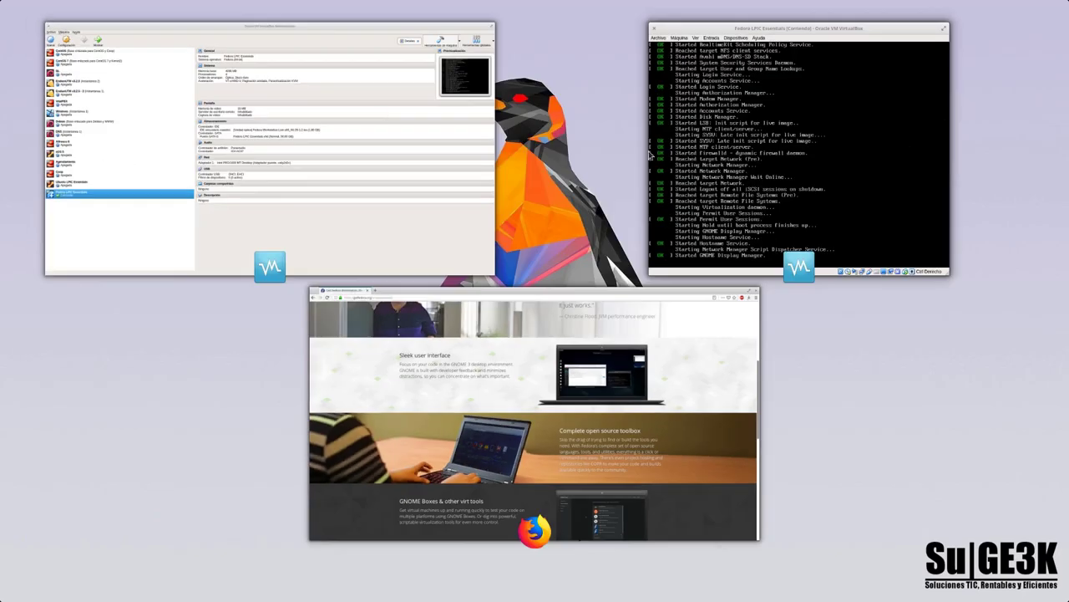
click(781, 153)
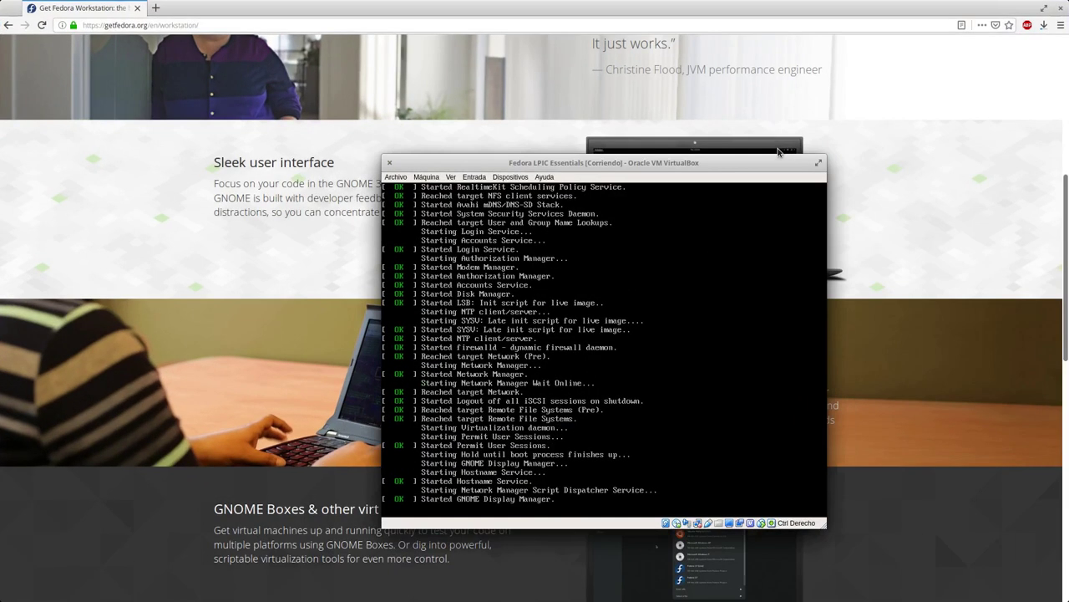
double_click(544, 163)
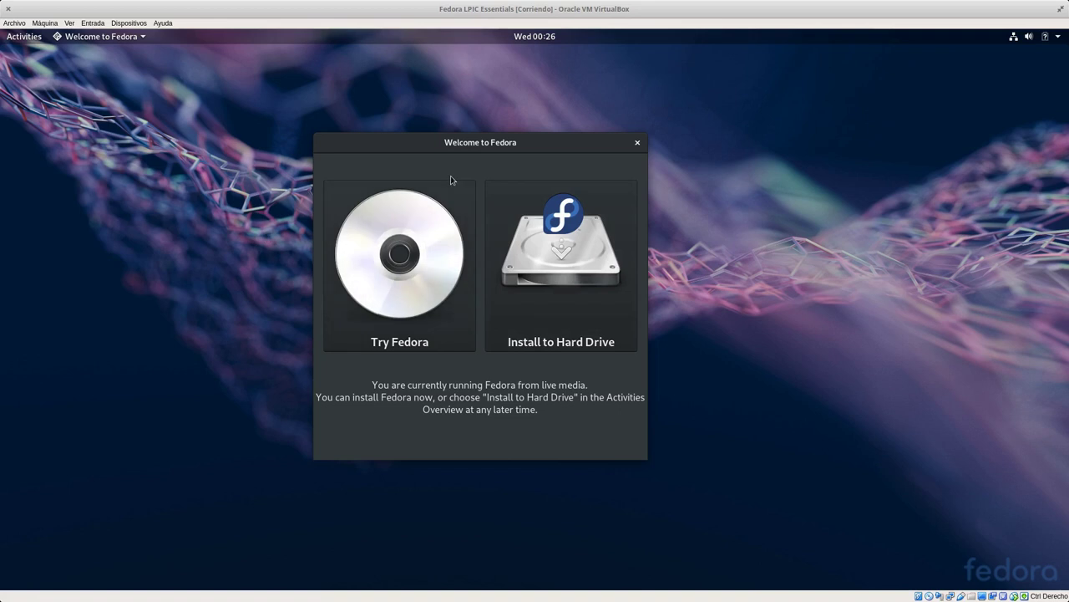
Move the Welcome to Fedora dialog toward the desktop's center and launch the installation to the hard drive.
drag(439, 142, 583, 163)
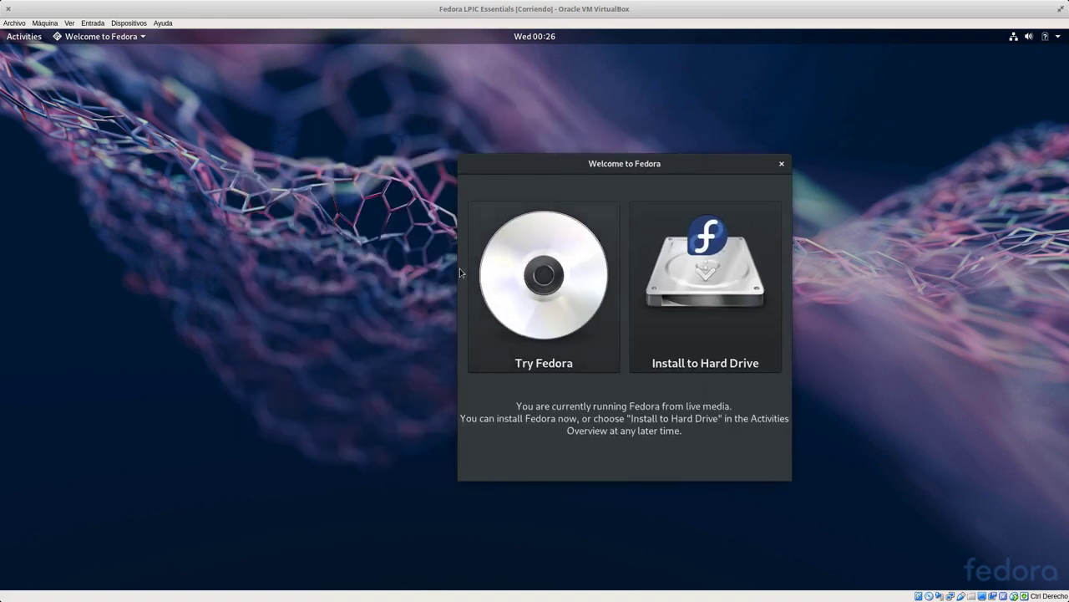
click(648, 296)
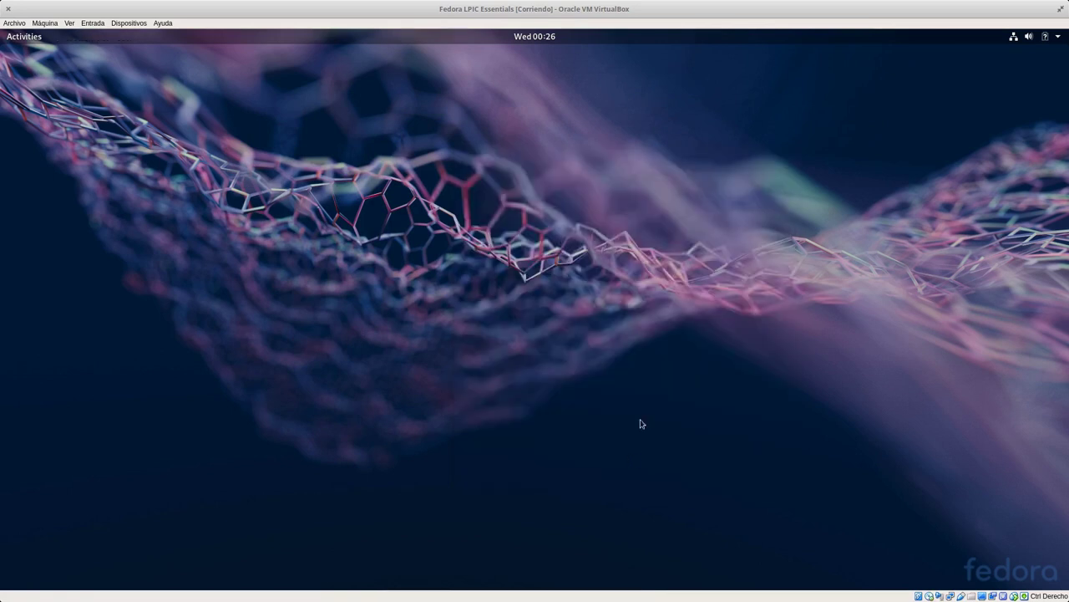
Show the live session's system status options and open its Settings window.
click(1013, 37)
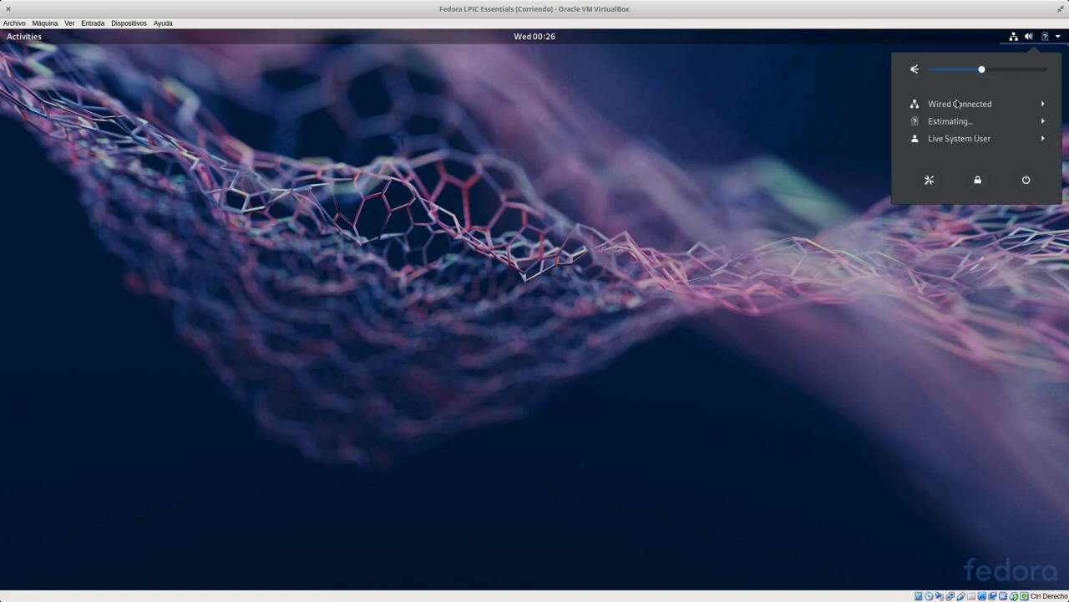
click(927, 180)
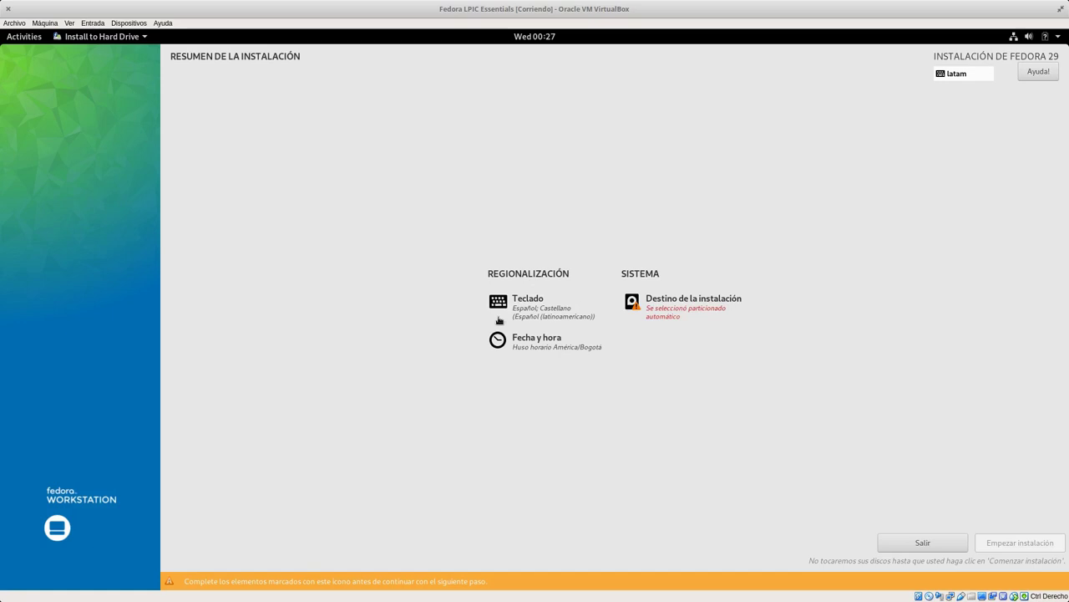
Confirm the ATA VBOX HARDDISK as the installation destination with automatic storage configuration and start the Fedora installation.
click(673, 315)
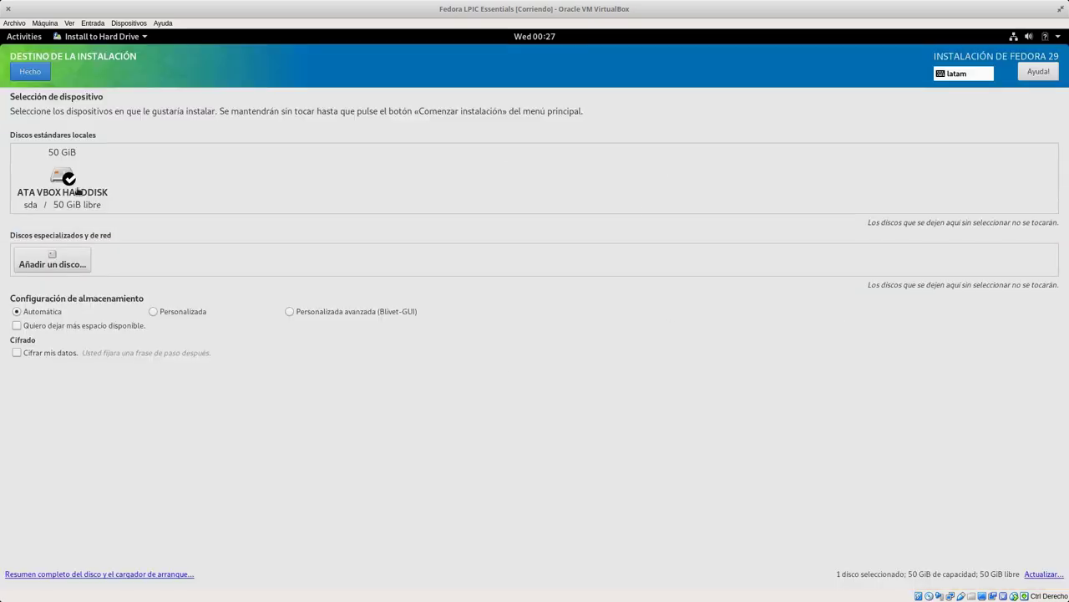
click(76, 191)
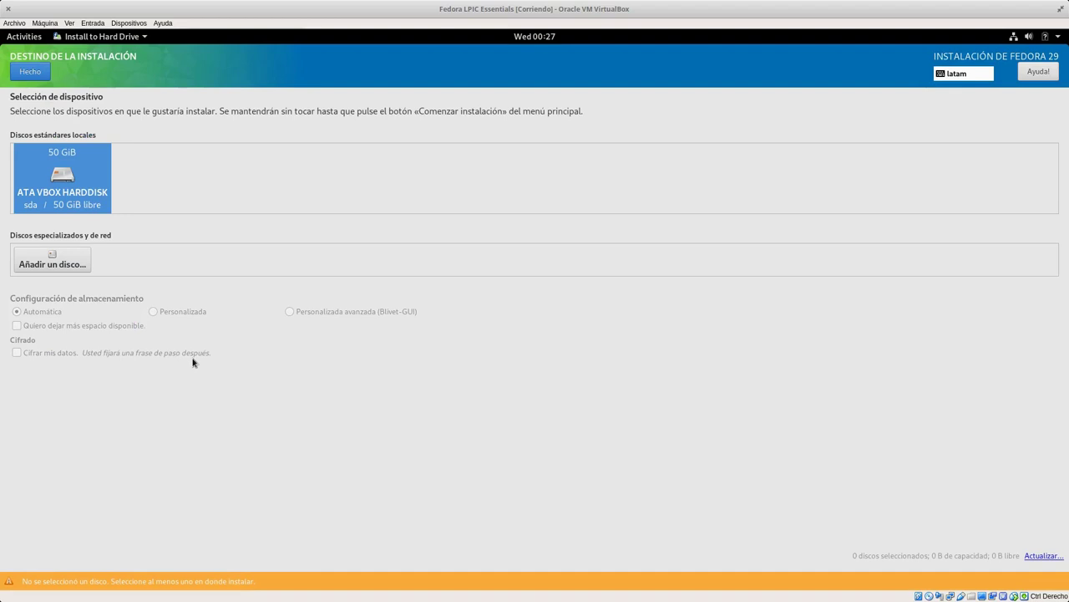
click(76, 197)
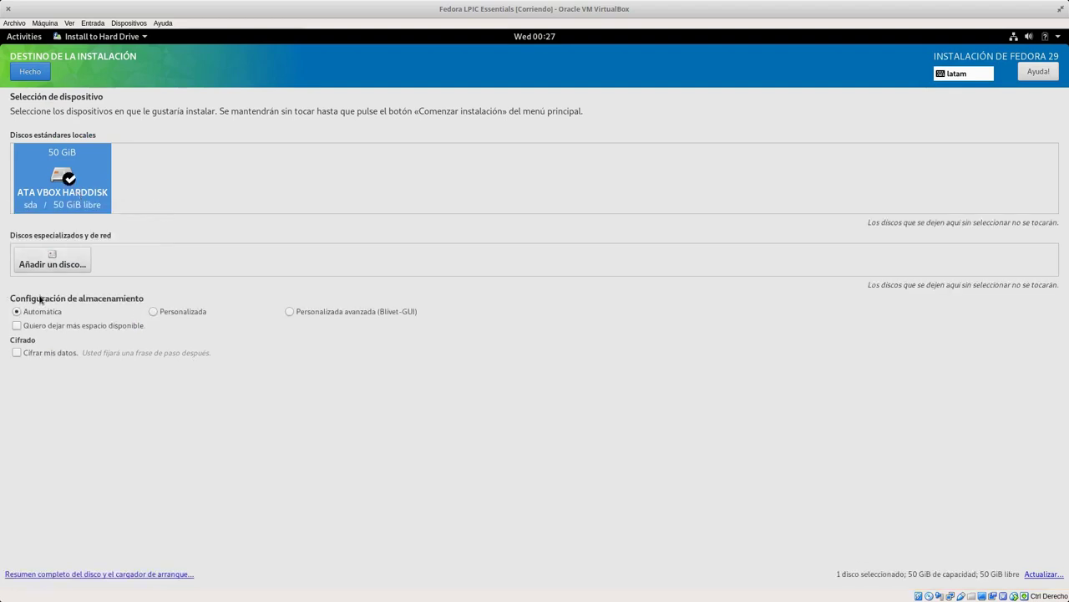
click(33, 73)
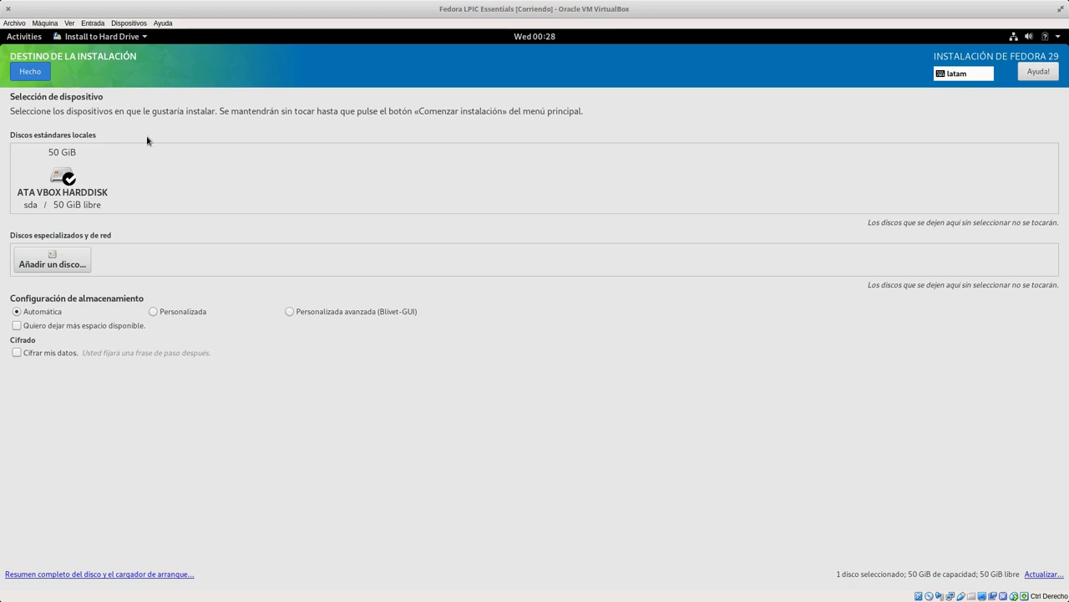
key(alt+h)
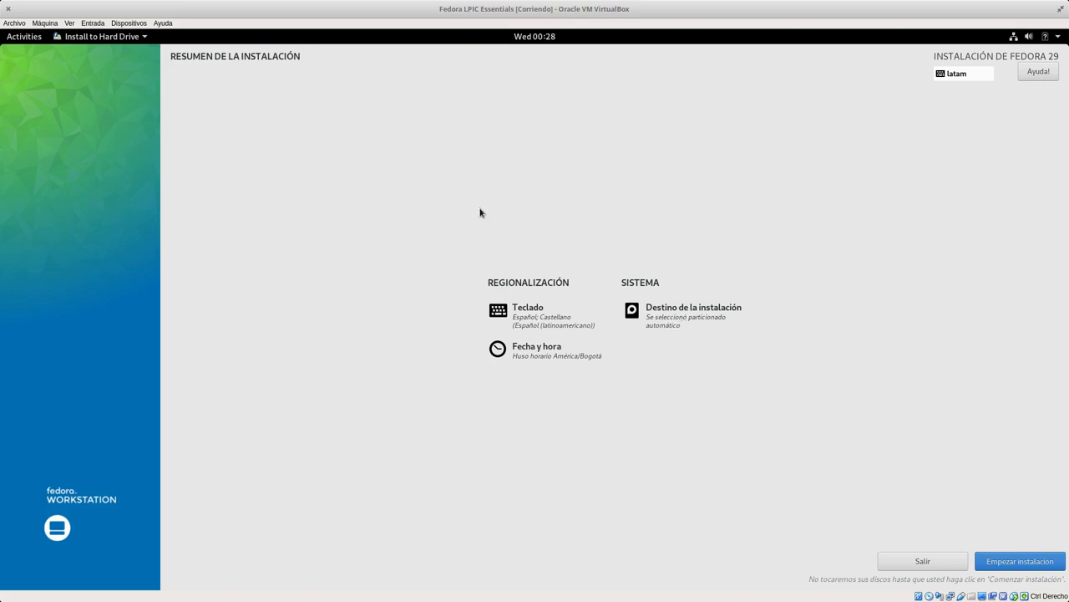
click(1017, 567)
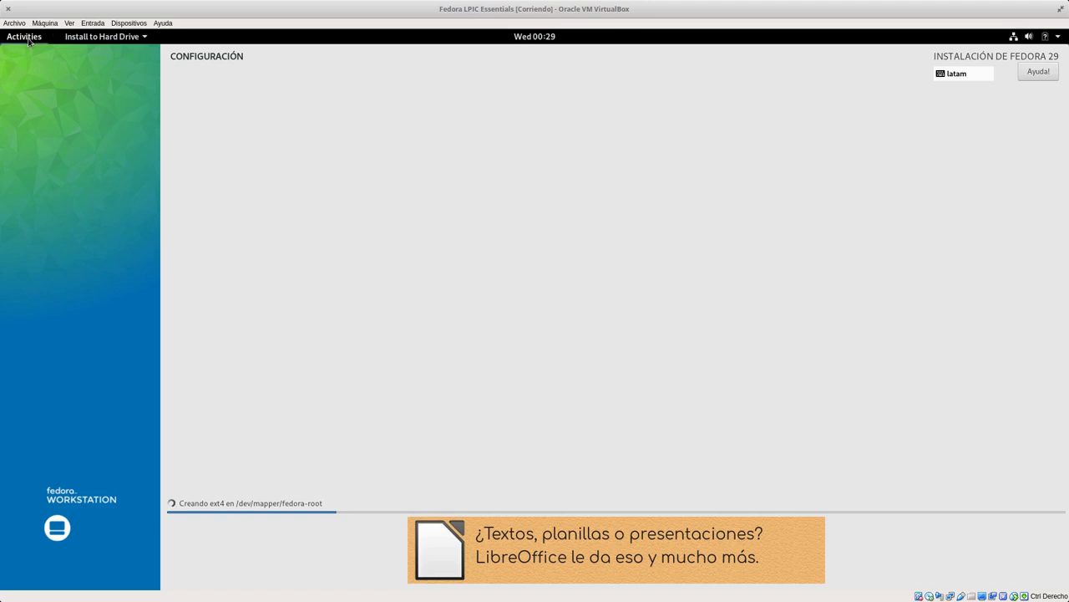
Show the activities overview and switch back and forth between the installer workspace and the empty second workspace.
key(super)
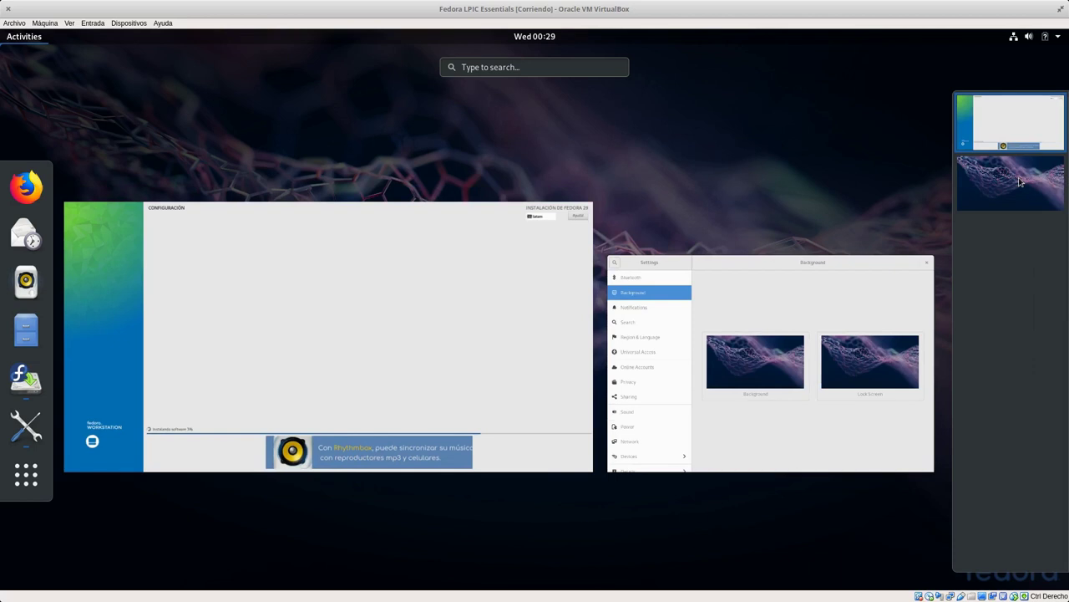
click(1019, 182)
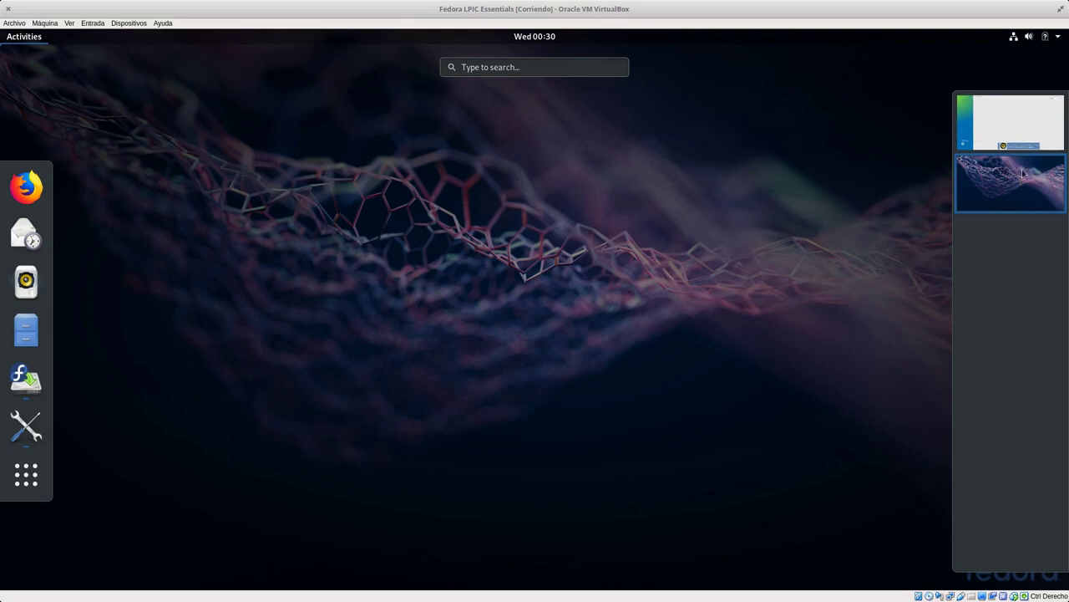
click(1033, 145)
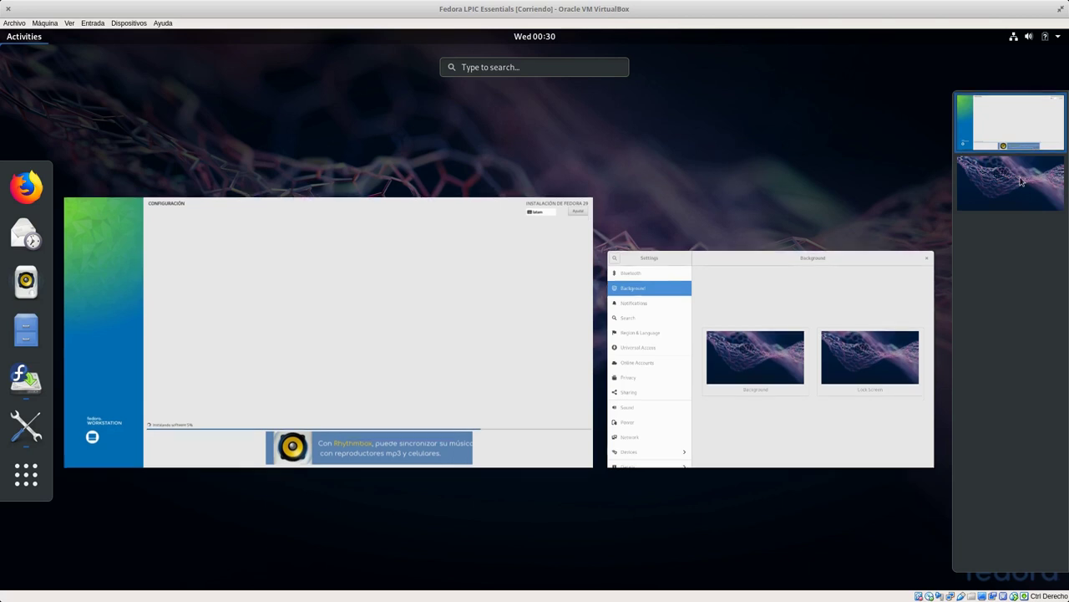
click(1021, 180)
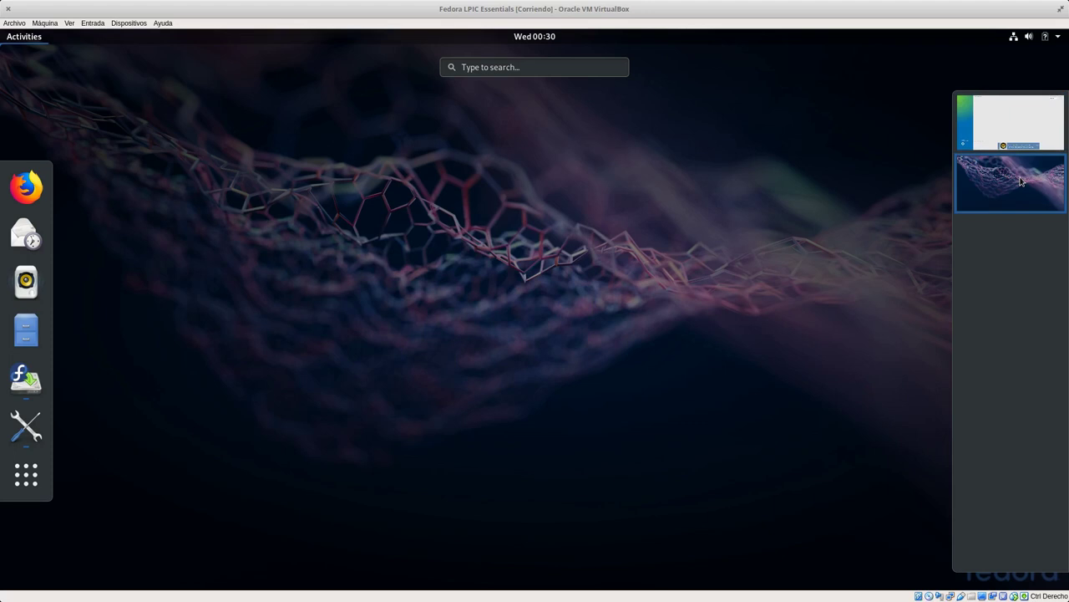
click(1026, 137)
click(999, 189)
click(1006, 139)
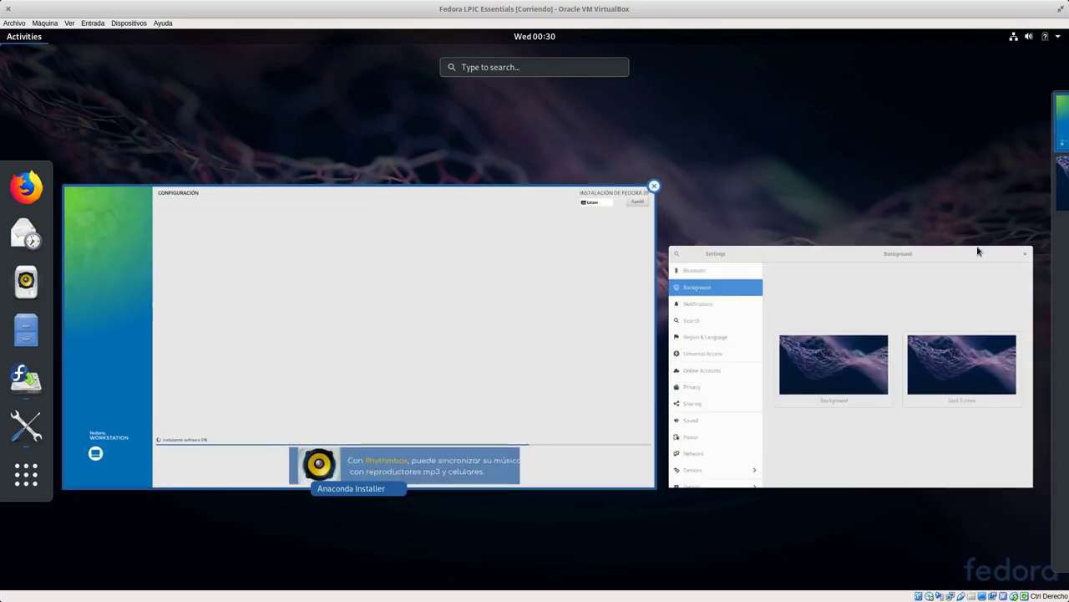
Open the Logs application on the empty second workspace from the list of all applications.
click(1033, 190)
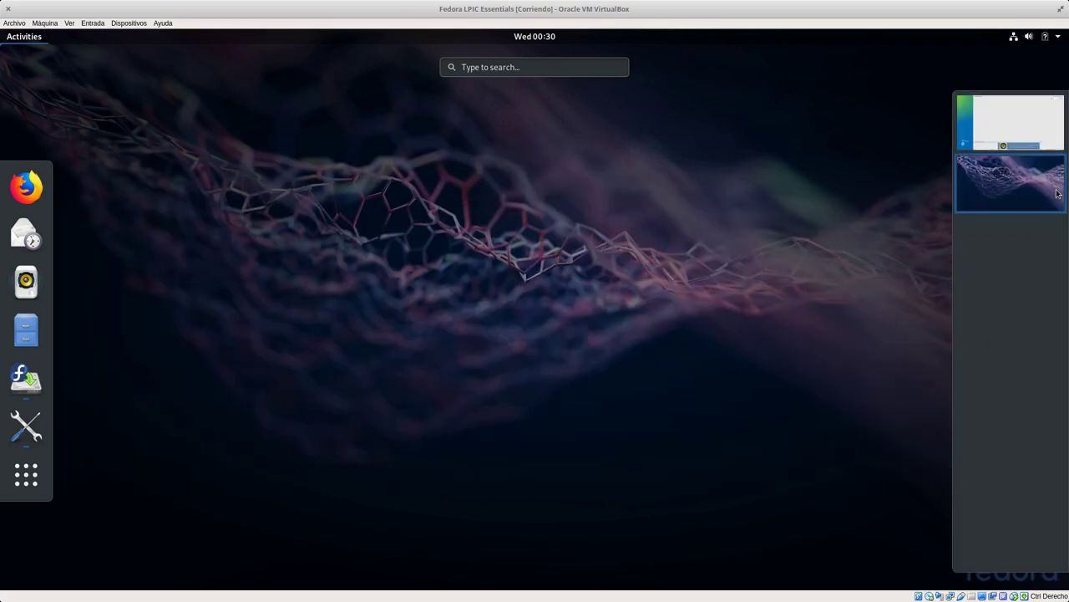
click(26, 476)
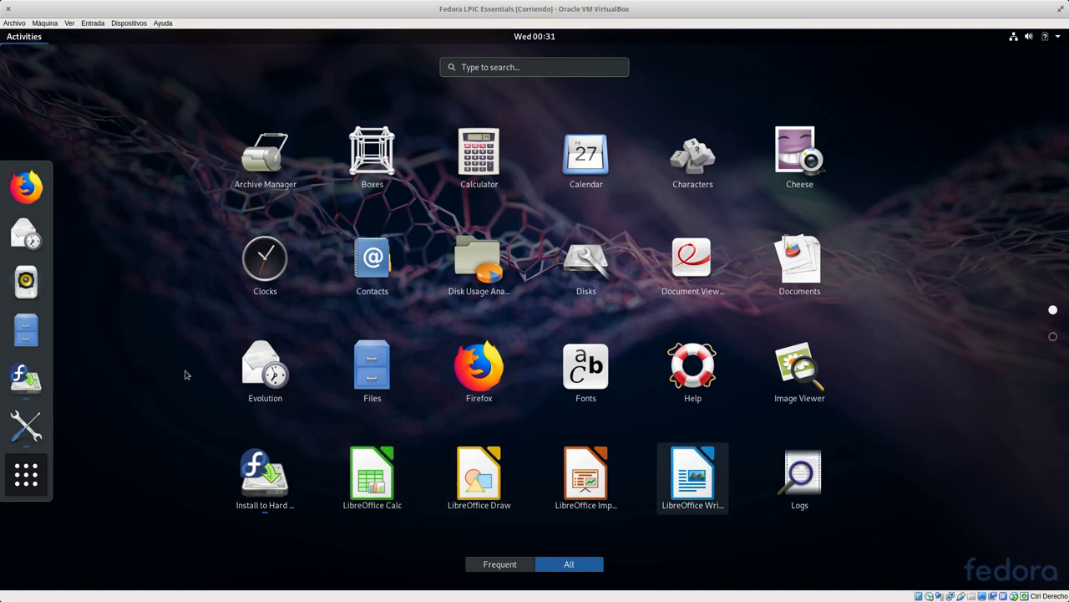
click(817, 492)
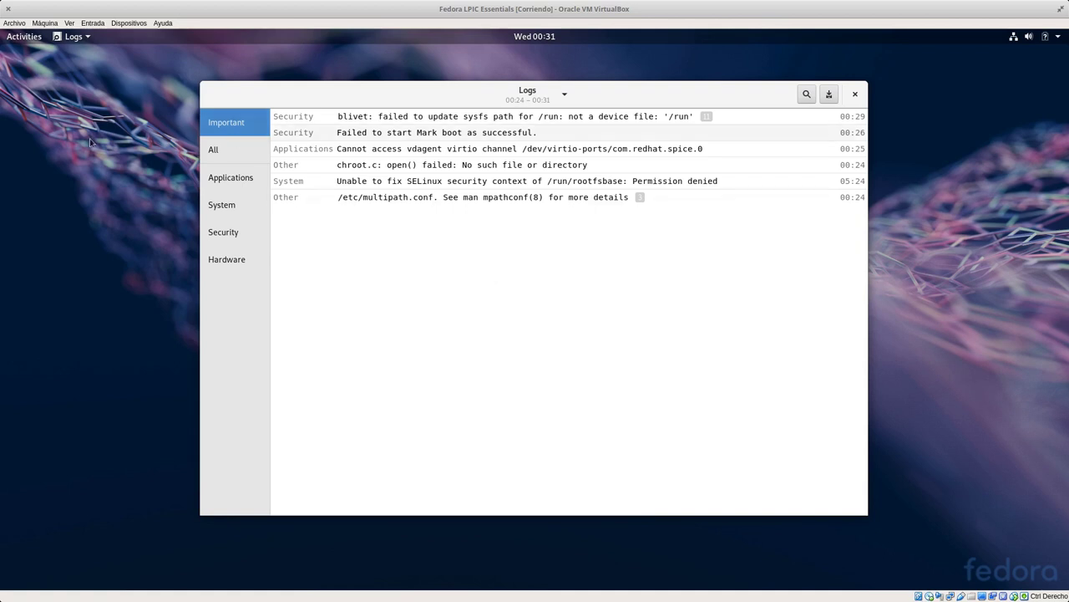
Go to the empty third workspace and launch the Evolution mail application there.
click(26, 39)
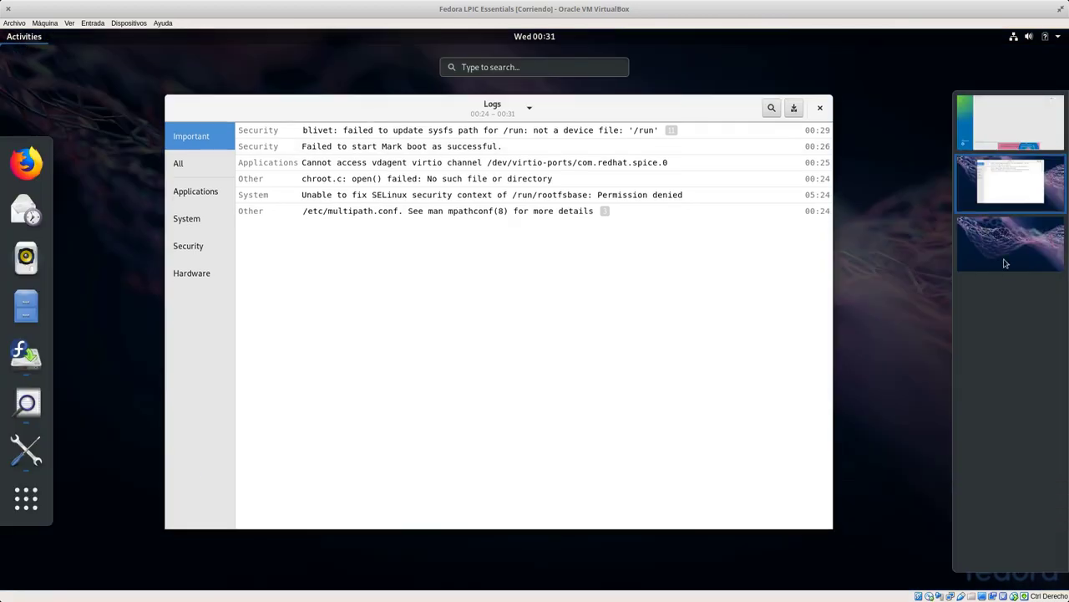
click(1005, 263)
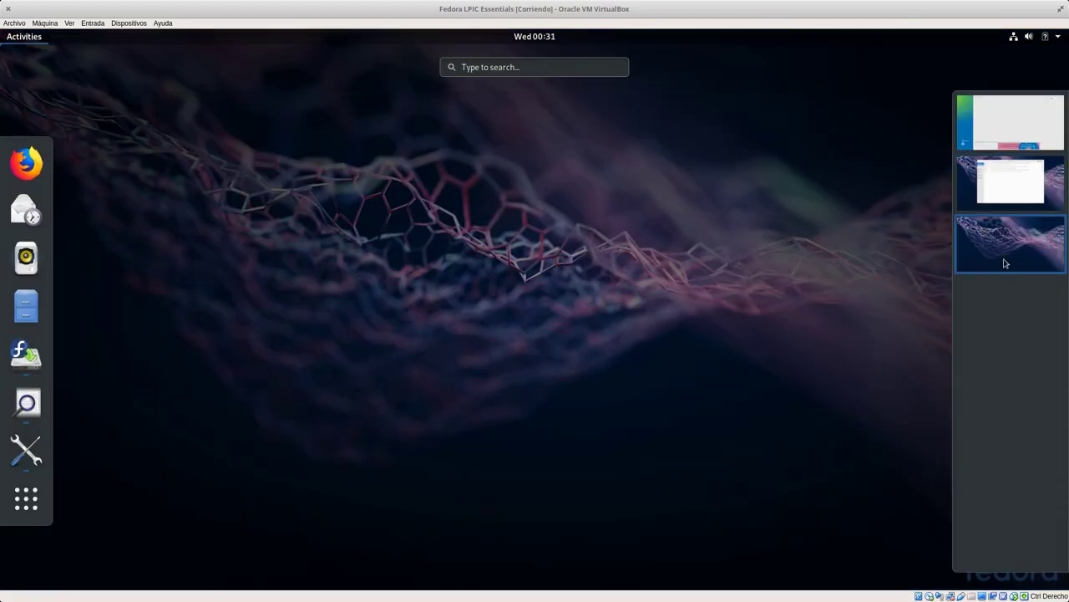
click(23, 205)
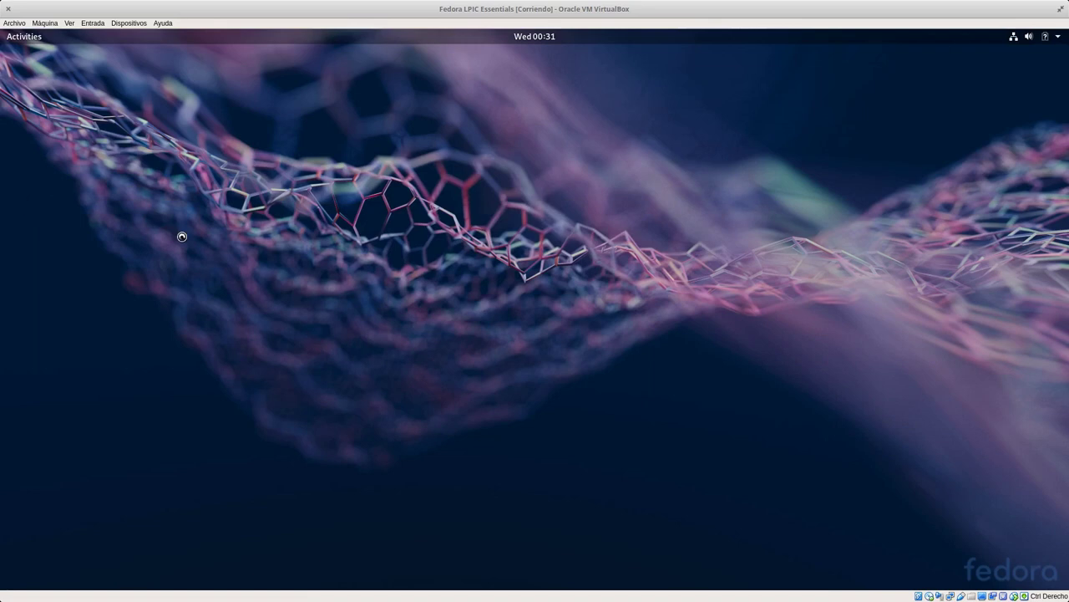
Return to the second workspace in the activities overview and close the Logs window.
click(28, 37)
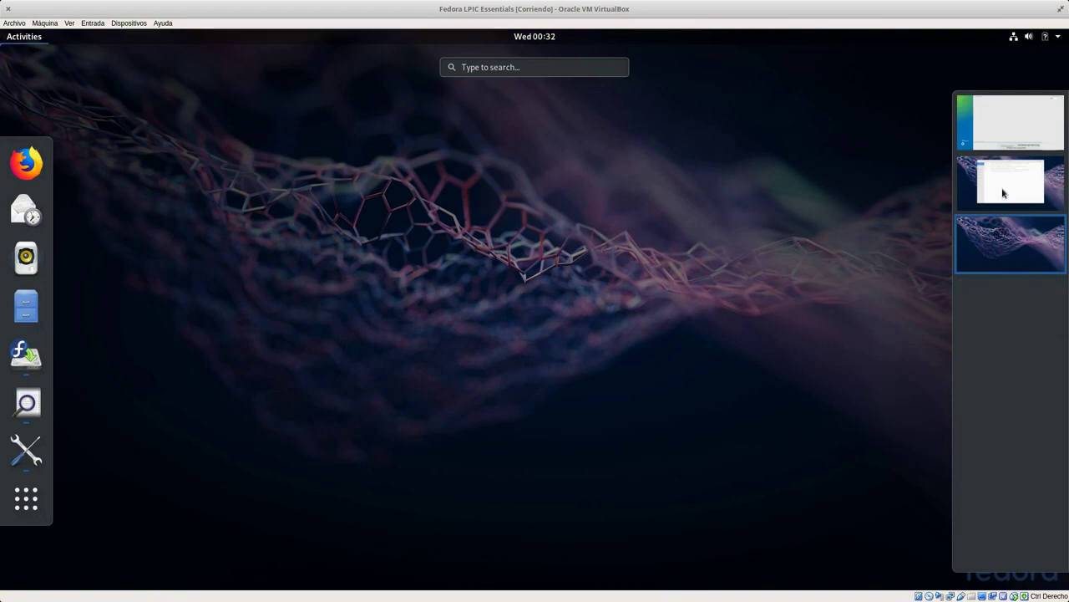
drag(1000, 186, 844, 162)
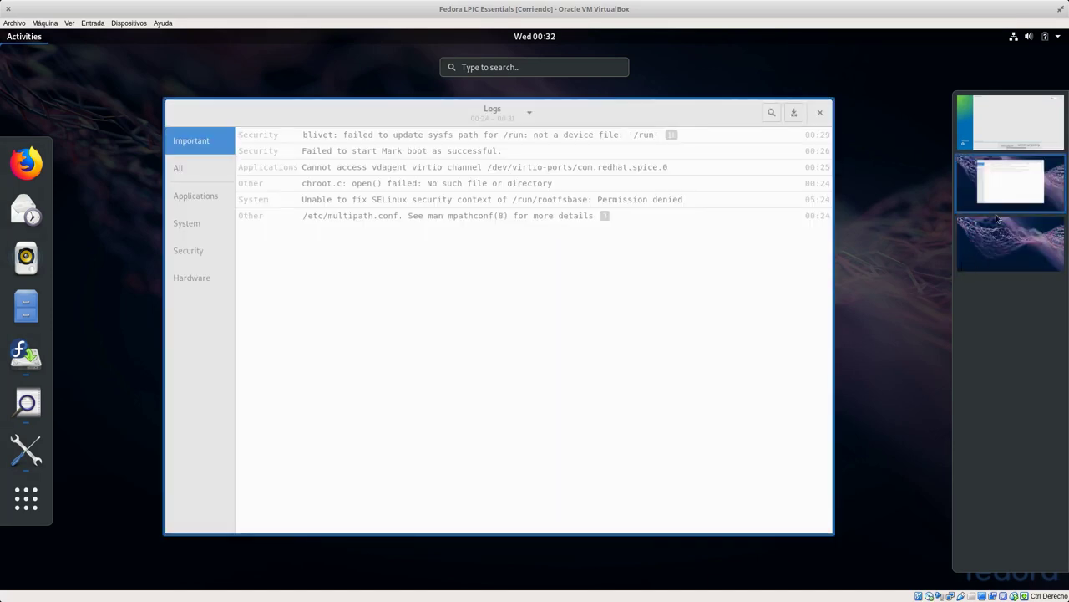
mouse_move(811, 115)
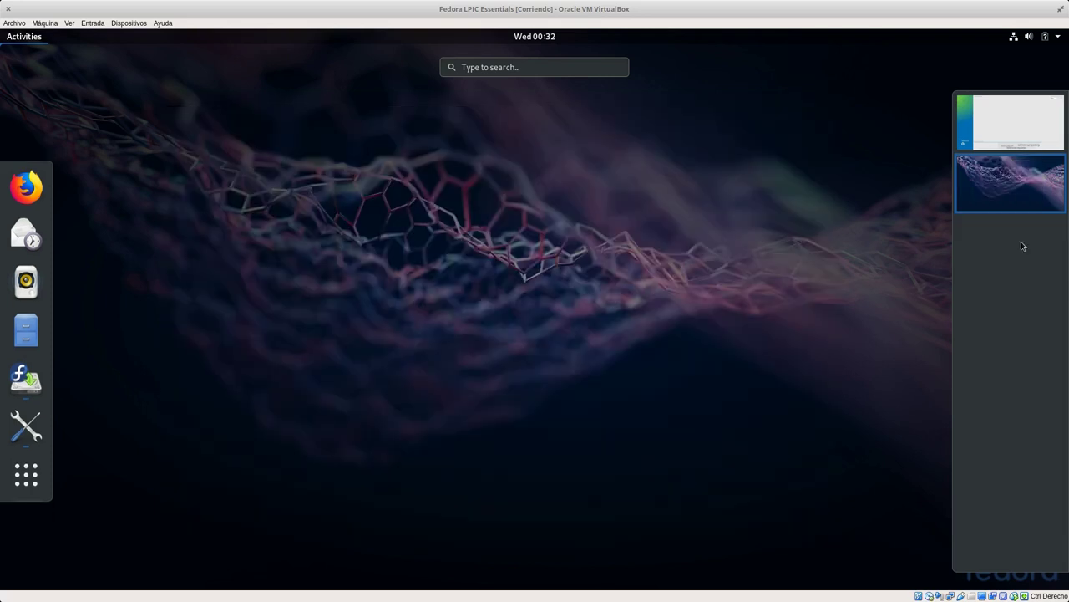
Close the Settings window on the first workspace and bring the Anaconda Installer window back to full view.
click(1021, 130)
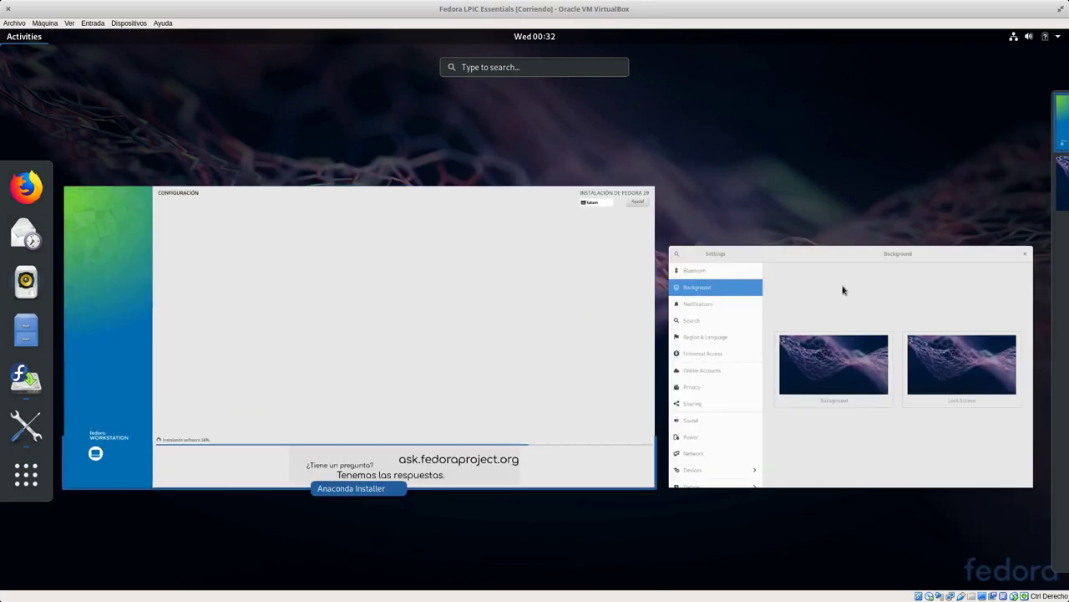
middle_click(834, 370)
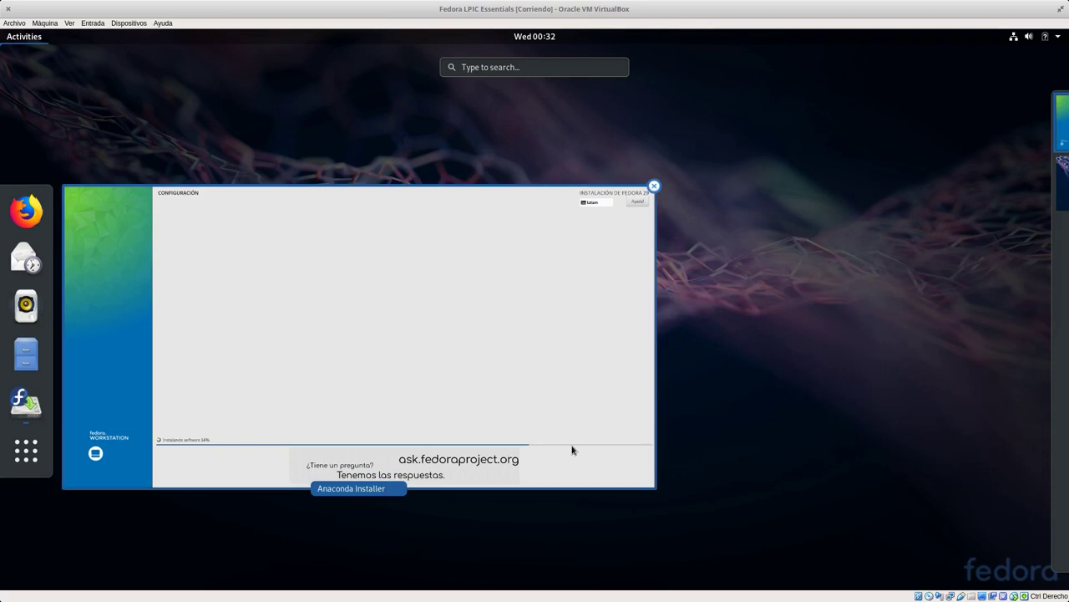
click(448, 396)
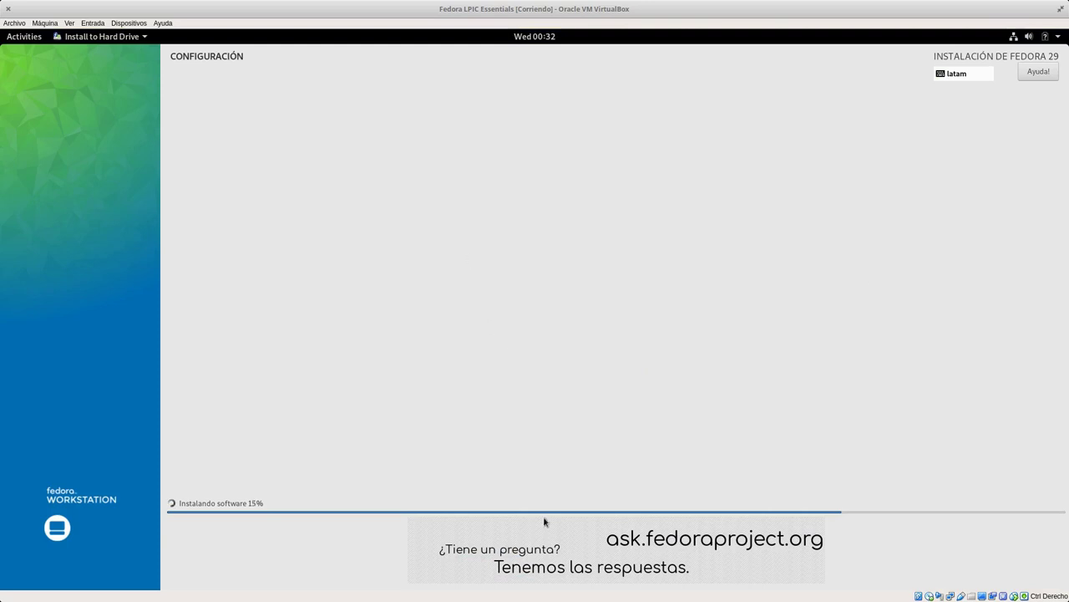
Show the list of all applications and bring the Evolution mail window to the front.
click(18, 37)
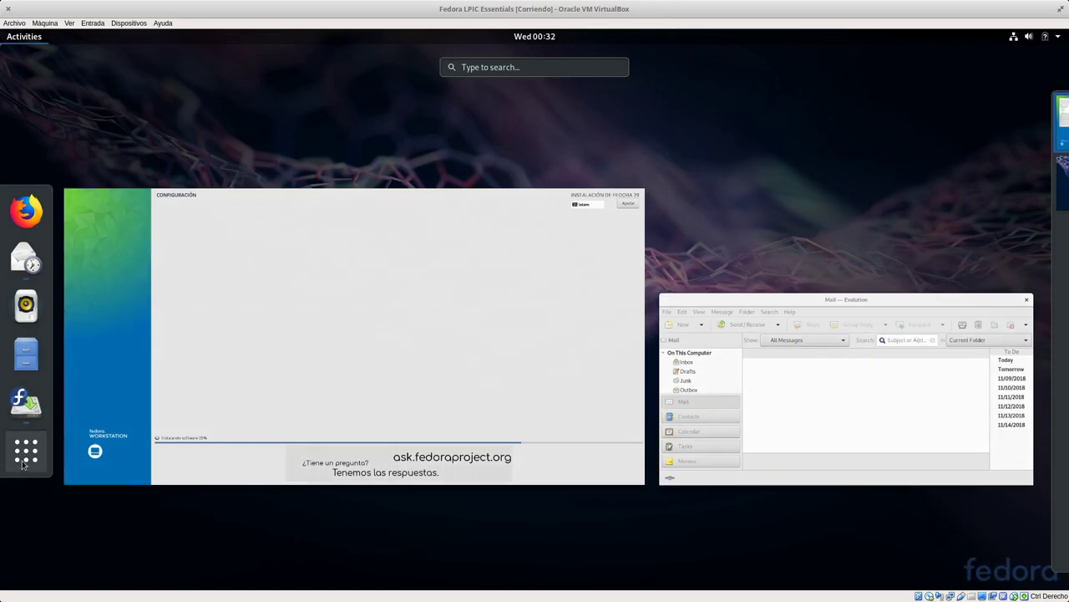
click(24, 455)
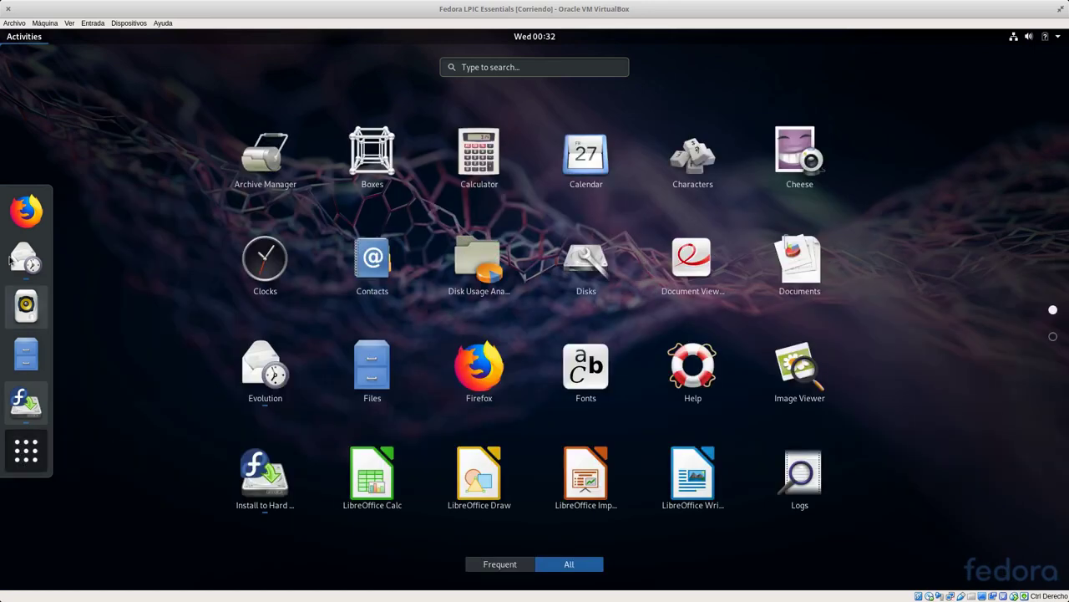
click(10, 261)
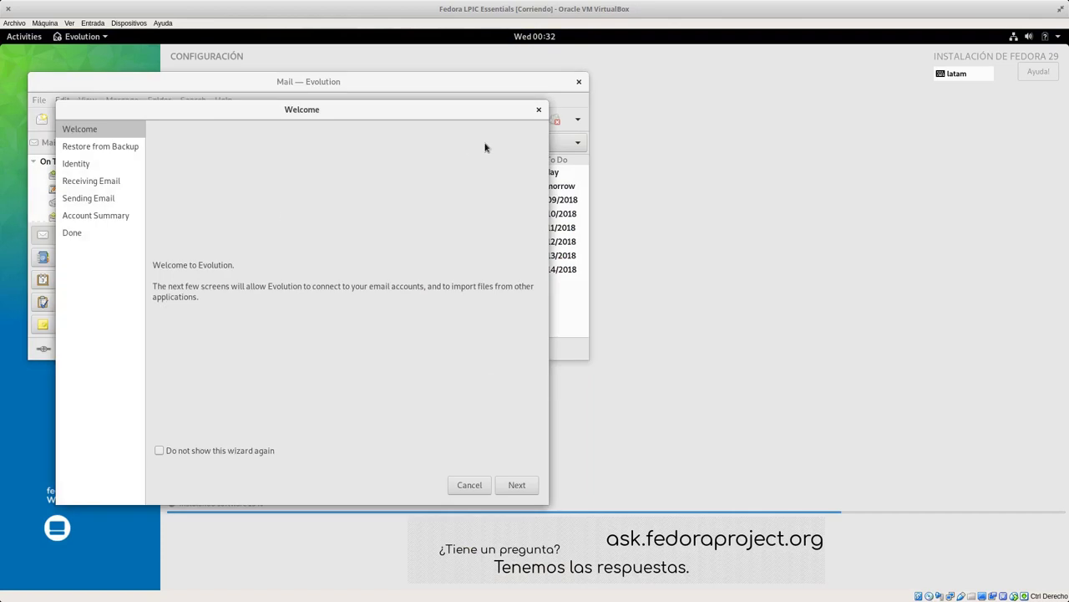